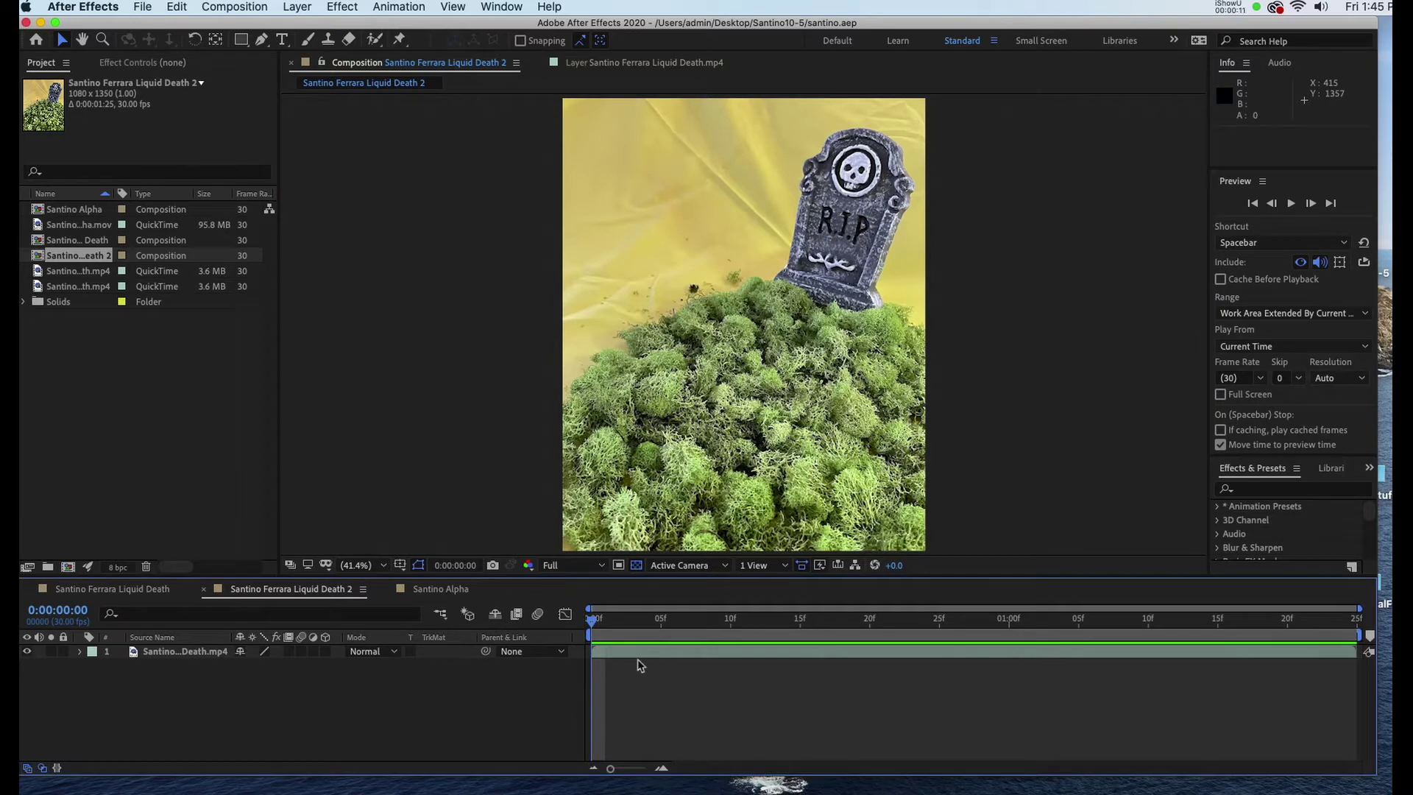
Mark the tombstone and moss mound as foreground with the Roto Brush on the clip's layer, and check the cutout in the composition
double_click(626, 653)
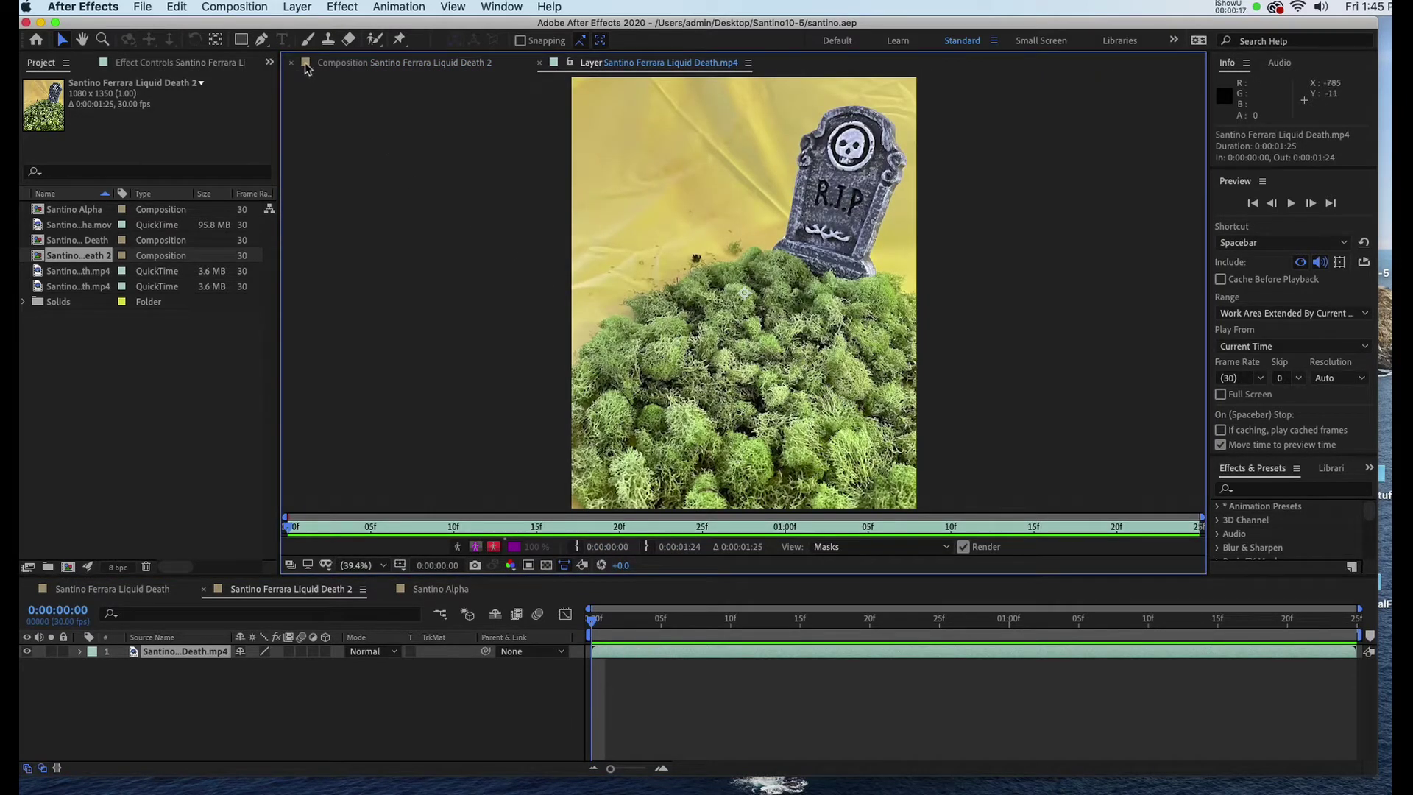
left_click(375, 41)
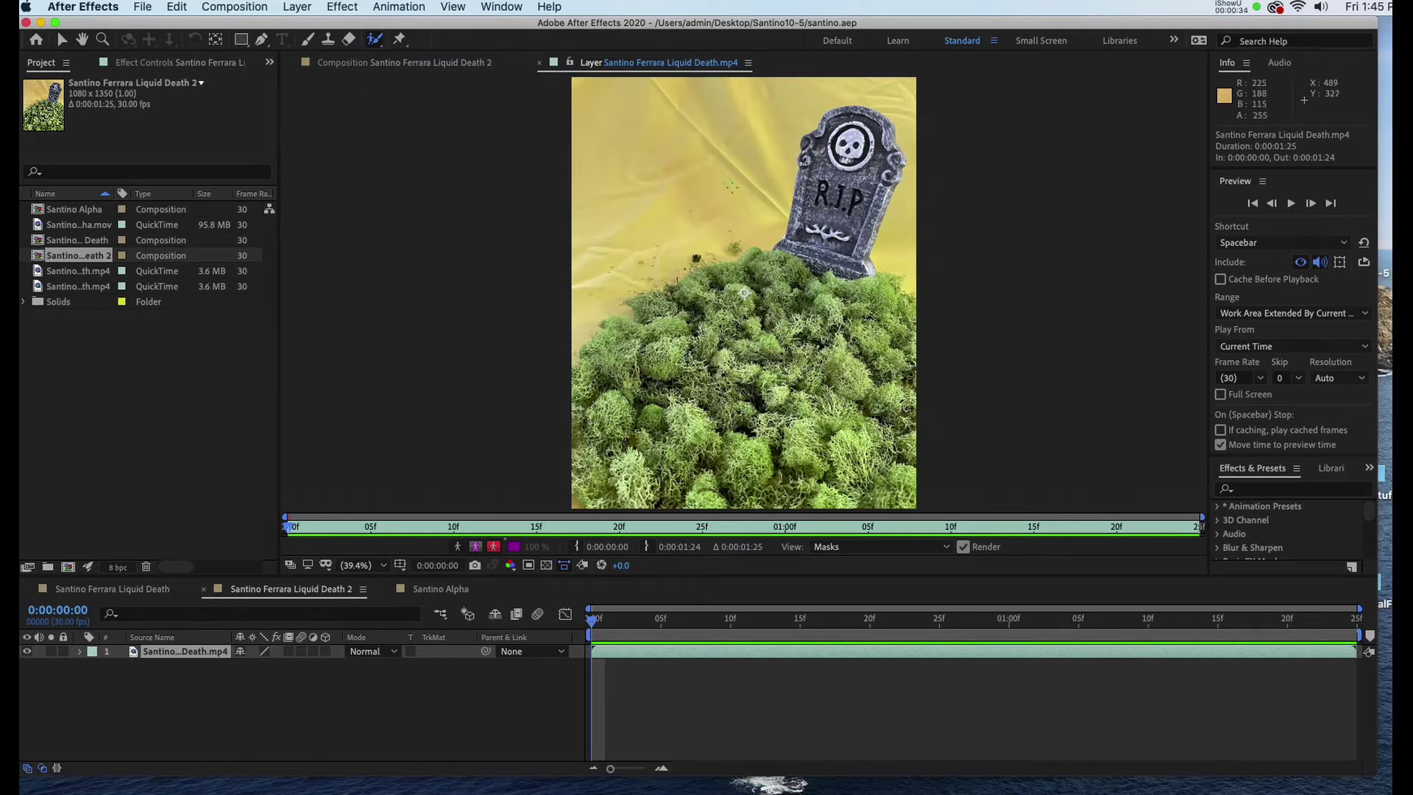
left_click_drag(744, 191, 744, 192)
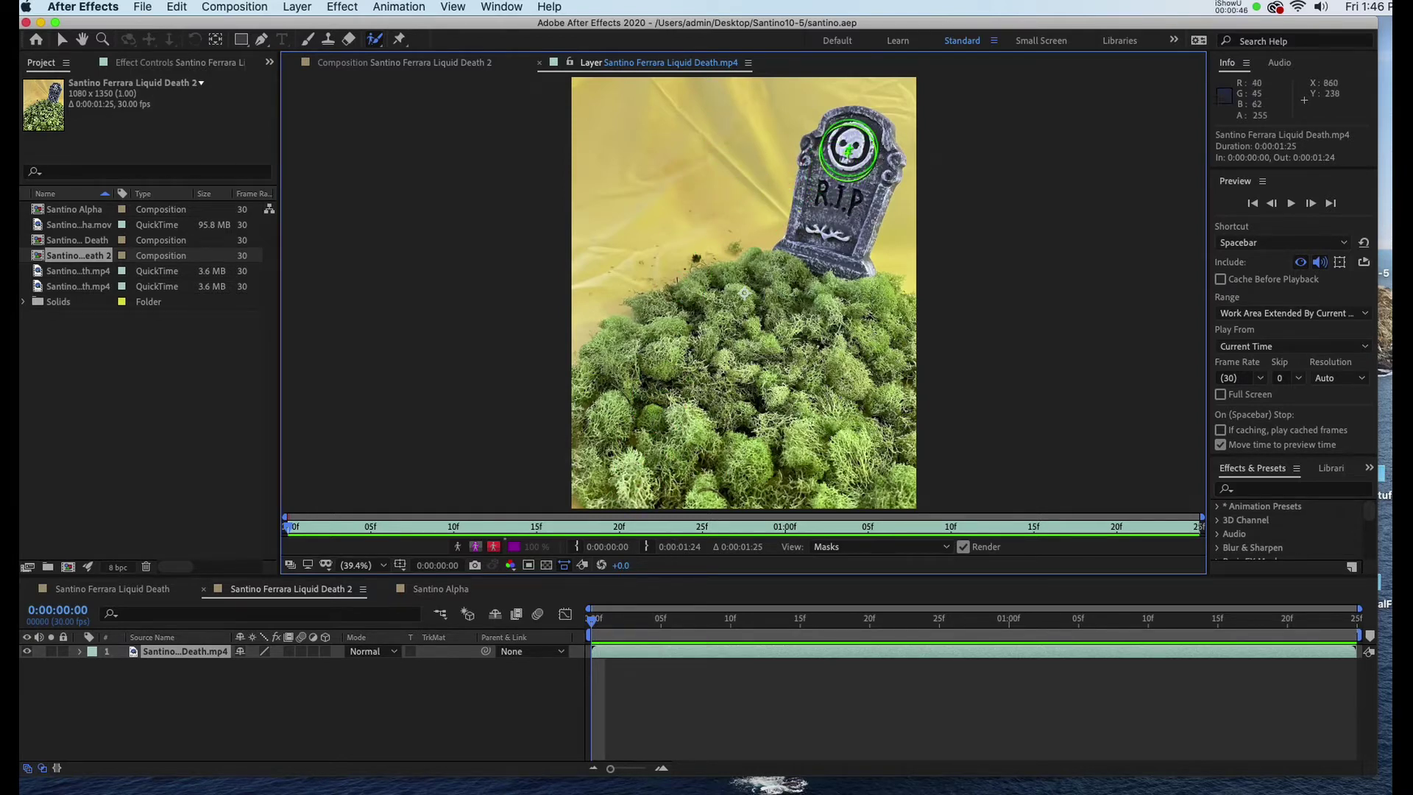
mouse_move(849, 147)
left_mouse_down()
mouse_move(795, 281)
mouse_move(634, 352)
mouse_move(583, 484)
mouse_move(707, 470)
mouse_move(904, 487)
mouse_move(889, 337)
mouse_move(828, 294)
mouse_move(751, 292)
mouse_move(645, 340)
mouse_move(616, 365)
mouse_move(600, 428)
mouse_move(624, 442)
mouse_move(866, 431)
mouse_move(860, 368)
mouse_move(828, 331)
mouse_move(750, 346)
mouse_move(662, 391)
mouse_move(830, 380)
left_mouse_up()
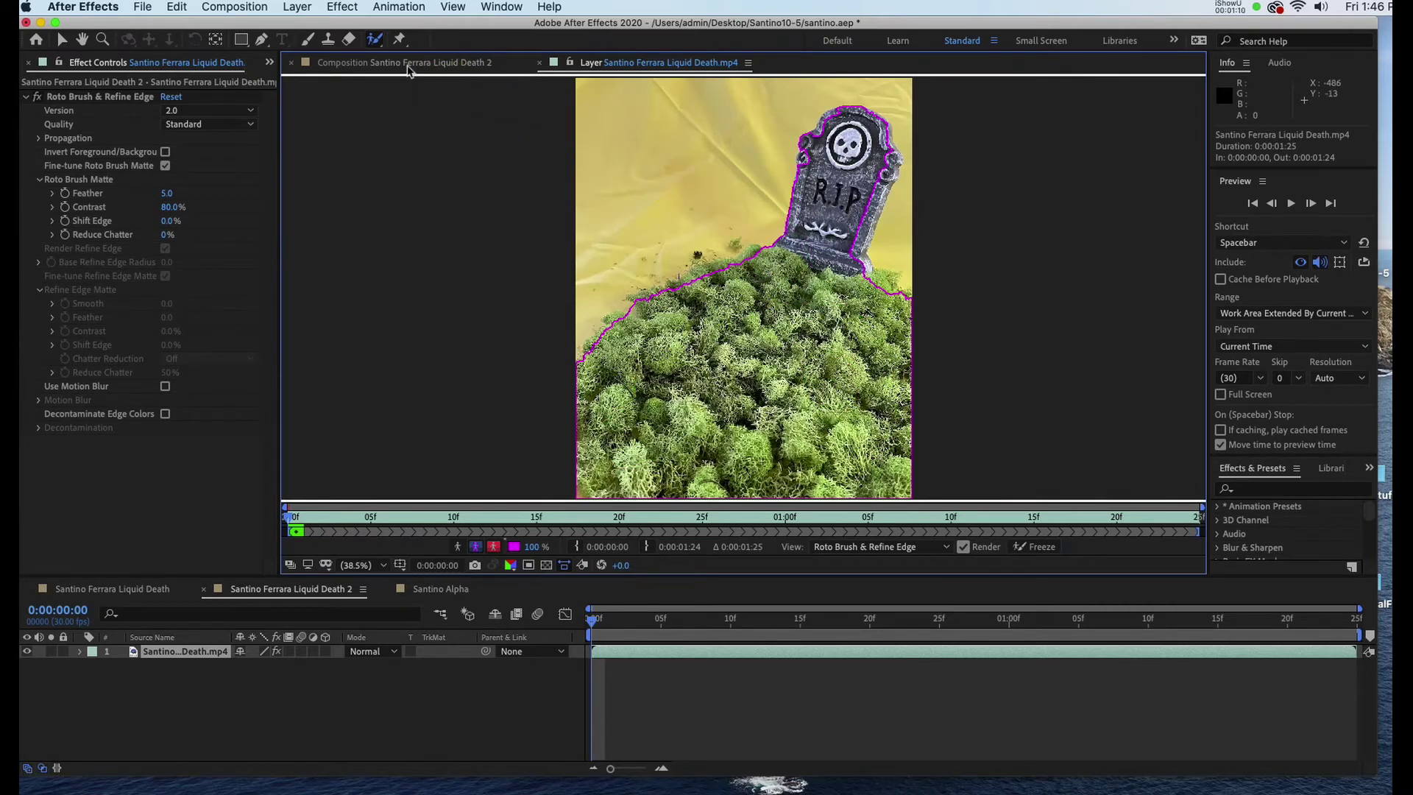
left_click(409, 67)
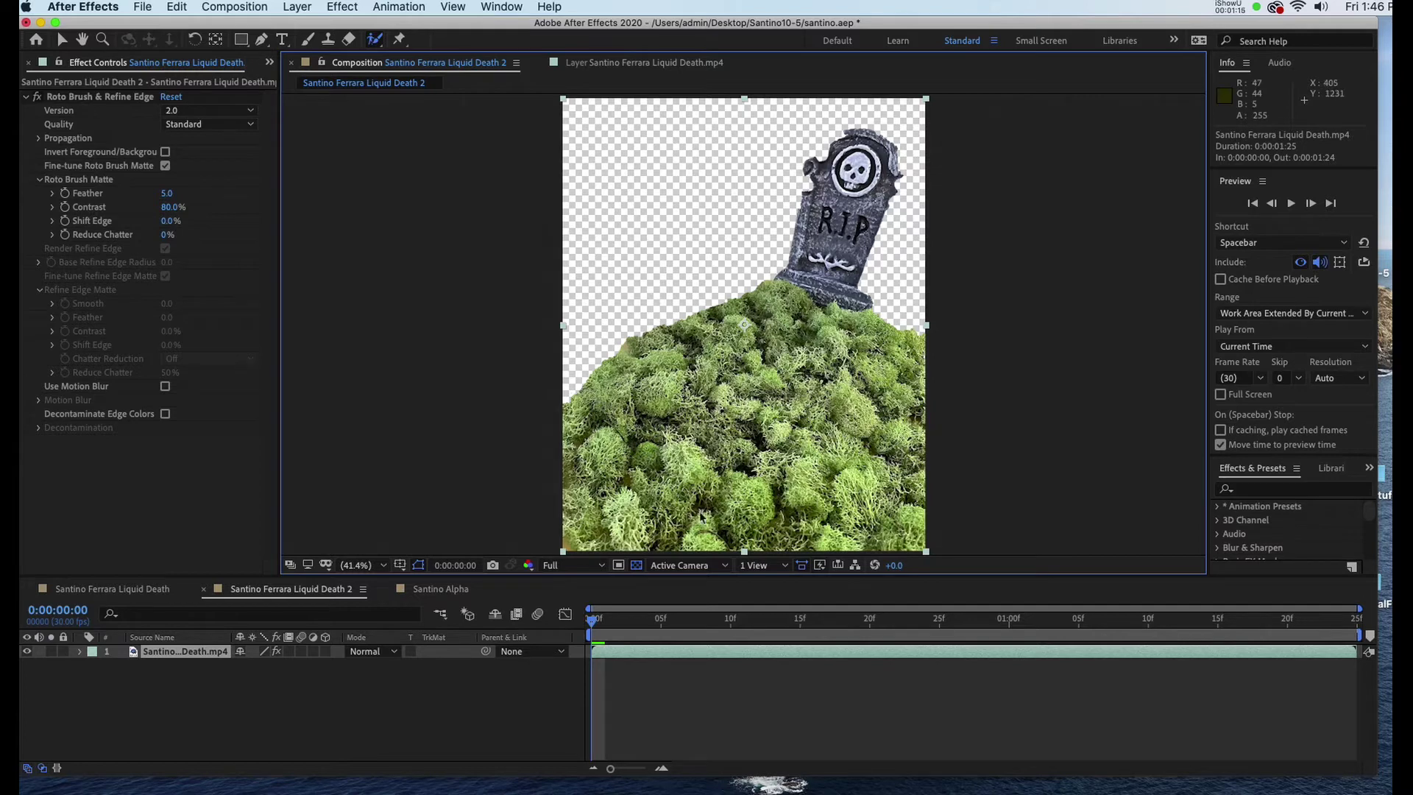
Reopen the layer and, with a smaller Roto Brush, add the tombstone's missing top and right edge to the foreground
double_click(688, 659)
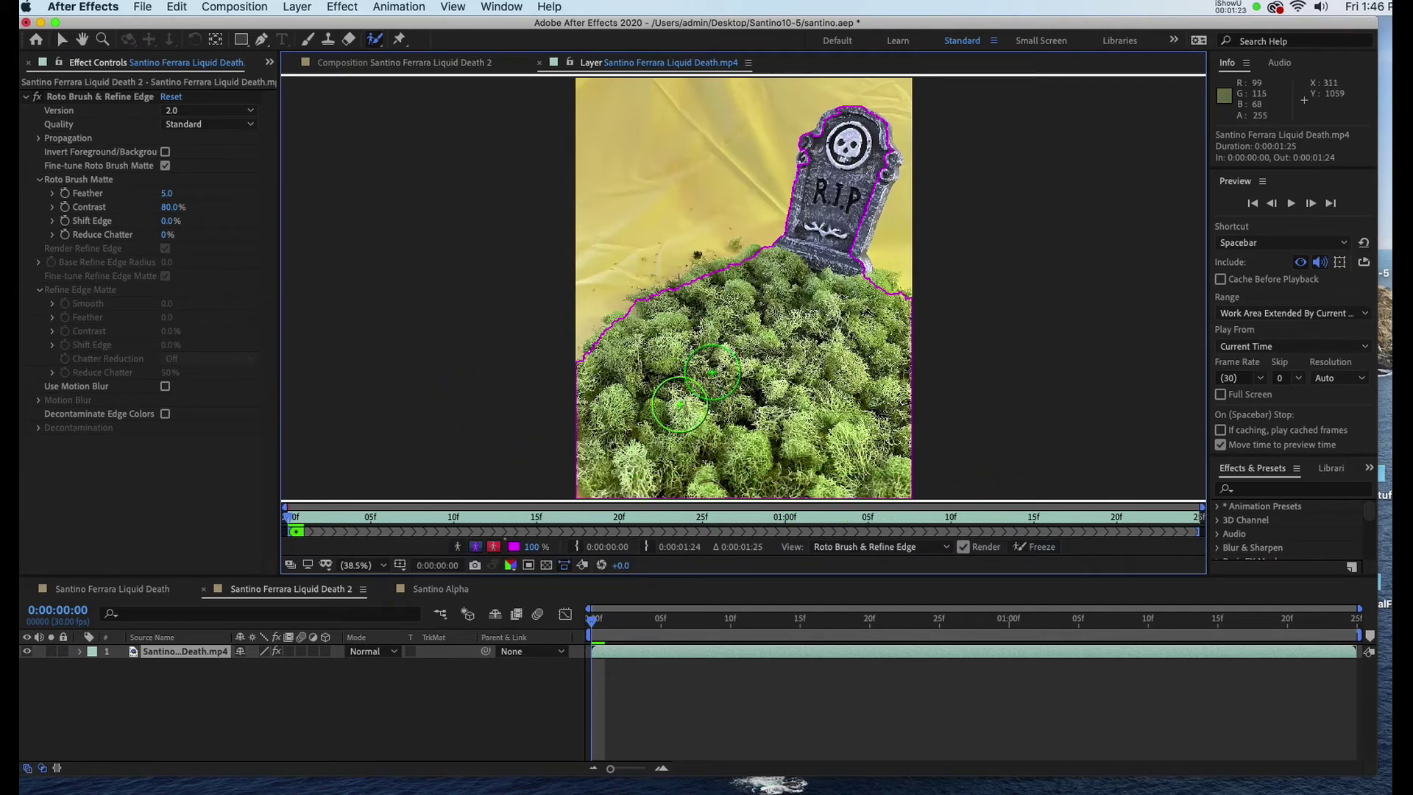
scroll(780, 309, "up", 3)
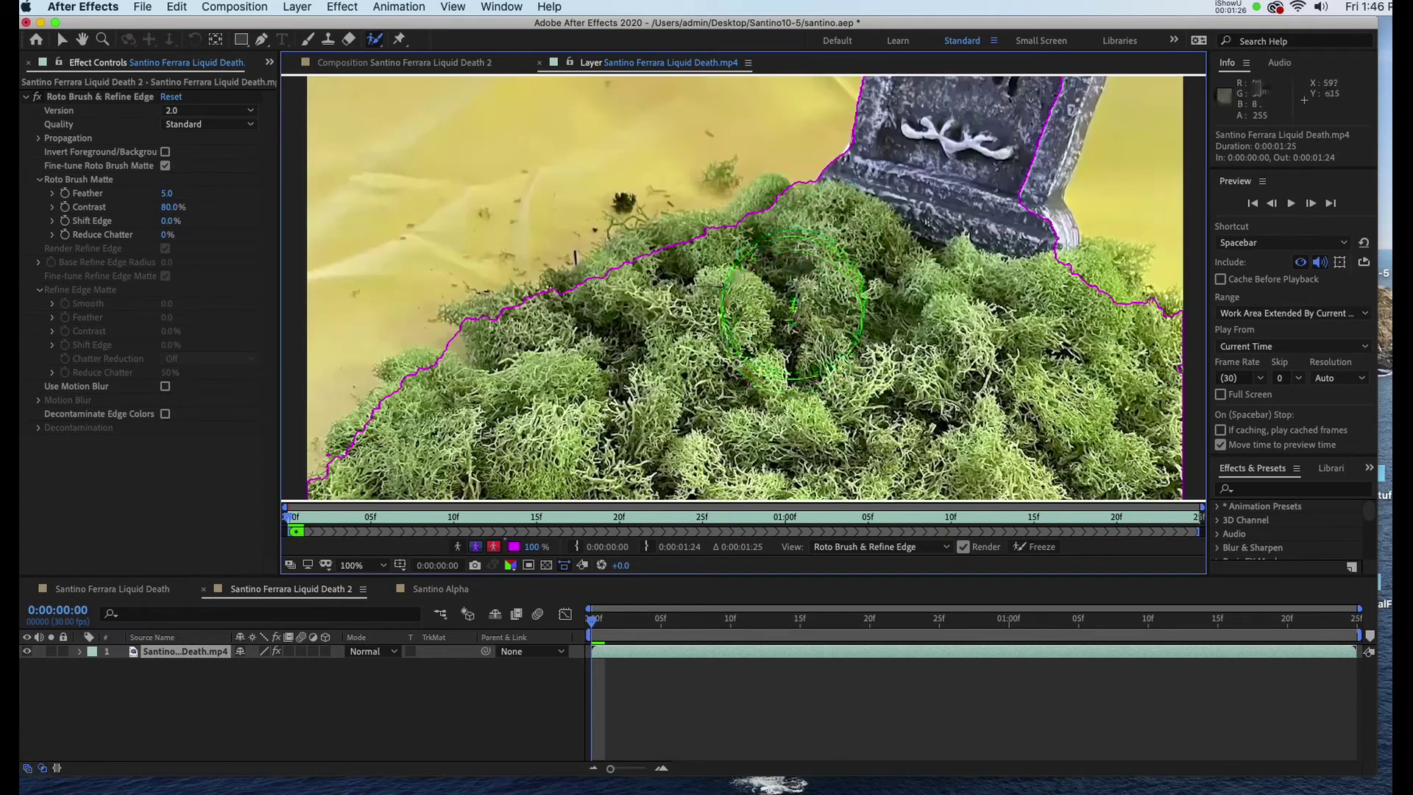
left_click_drag(783, 263, 577, 589)
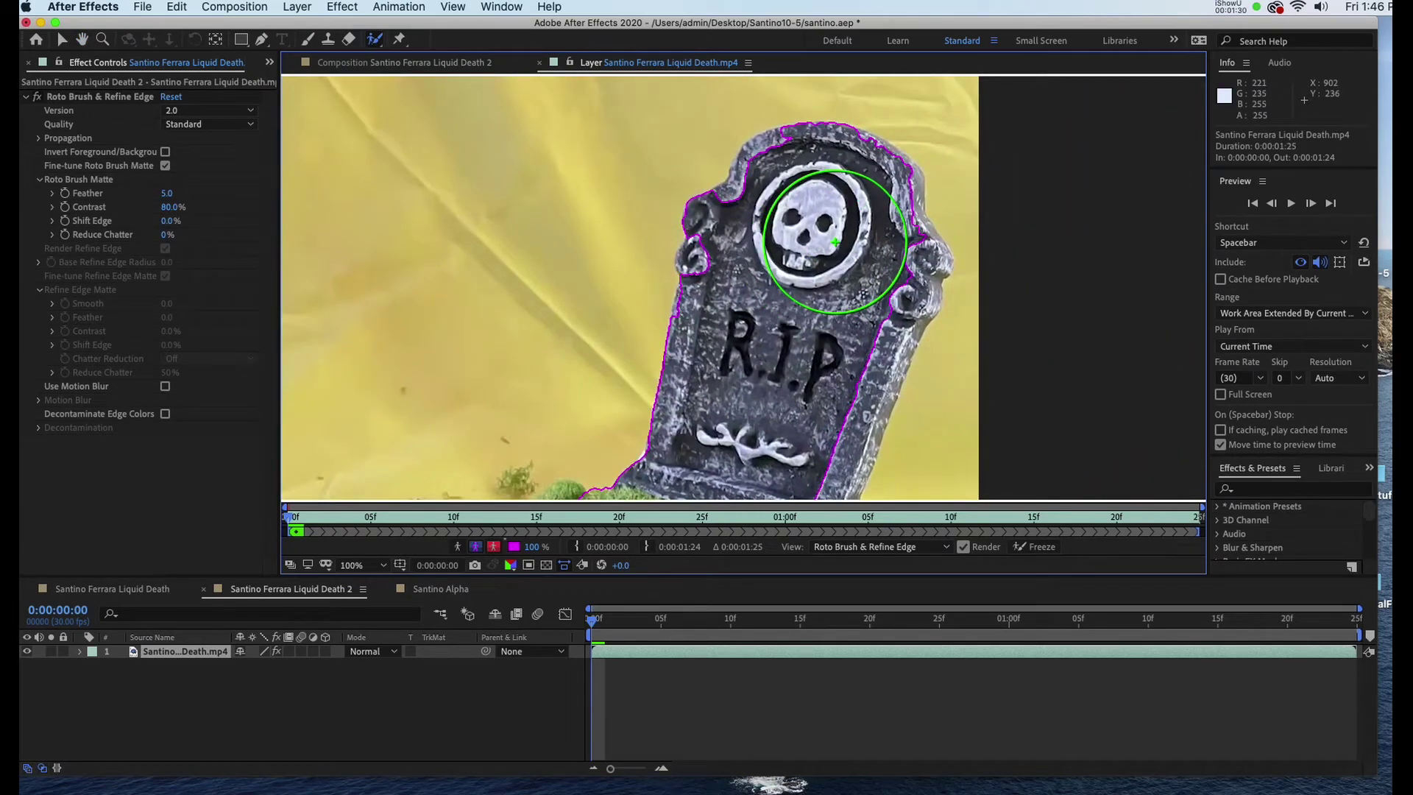
left_click(835, 259)
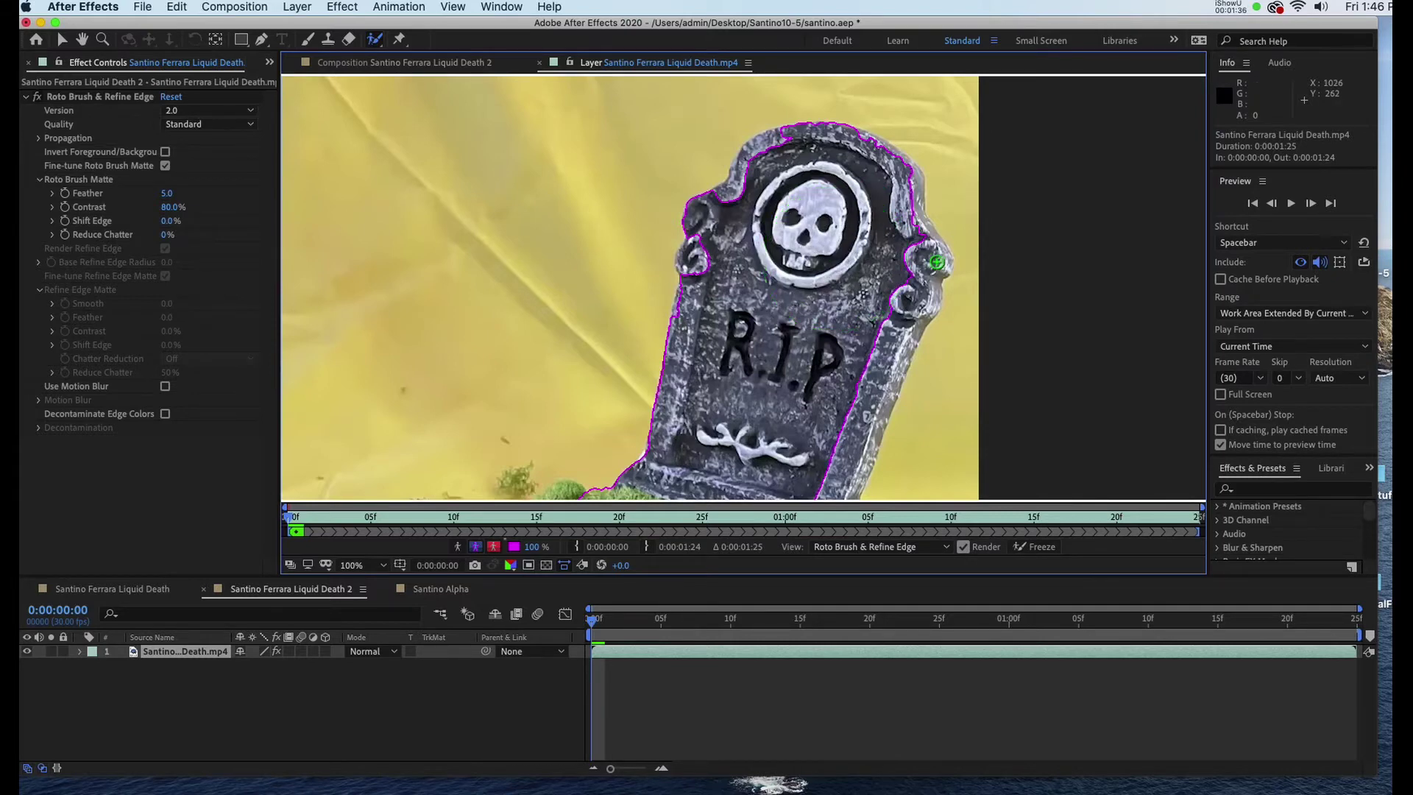
mouse_move(941, 260)
left_mouse_down()
mouse_move(912, 168)
mouse_move(851, 133)
mouse_move(773, 135)
mouse_move(718, 201)
mouse_move(787, 138)
left_mouse_up()
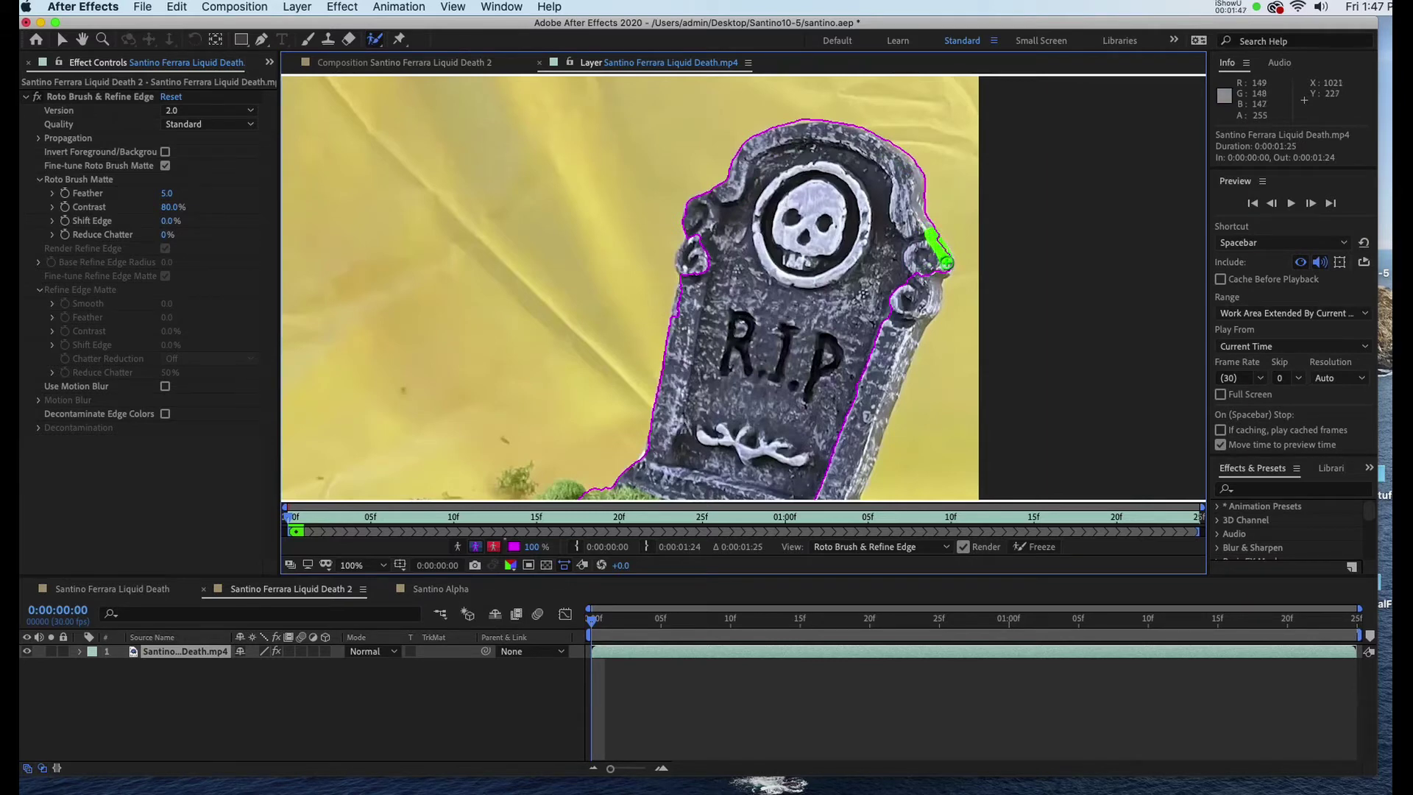
left_click_drag(936, 287, 854, 495)
Extend the Roto Brush foreground over the tombstone's left scroll and along the moss mound's upper-left ridge
scroll(770, 300, "down", 2)
scroll(770, 300, "left", 3)
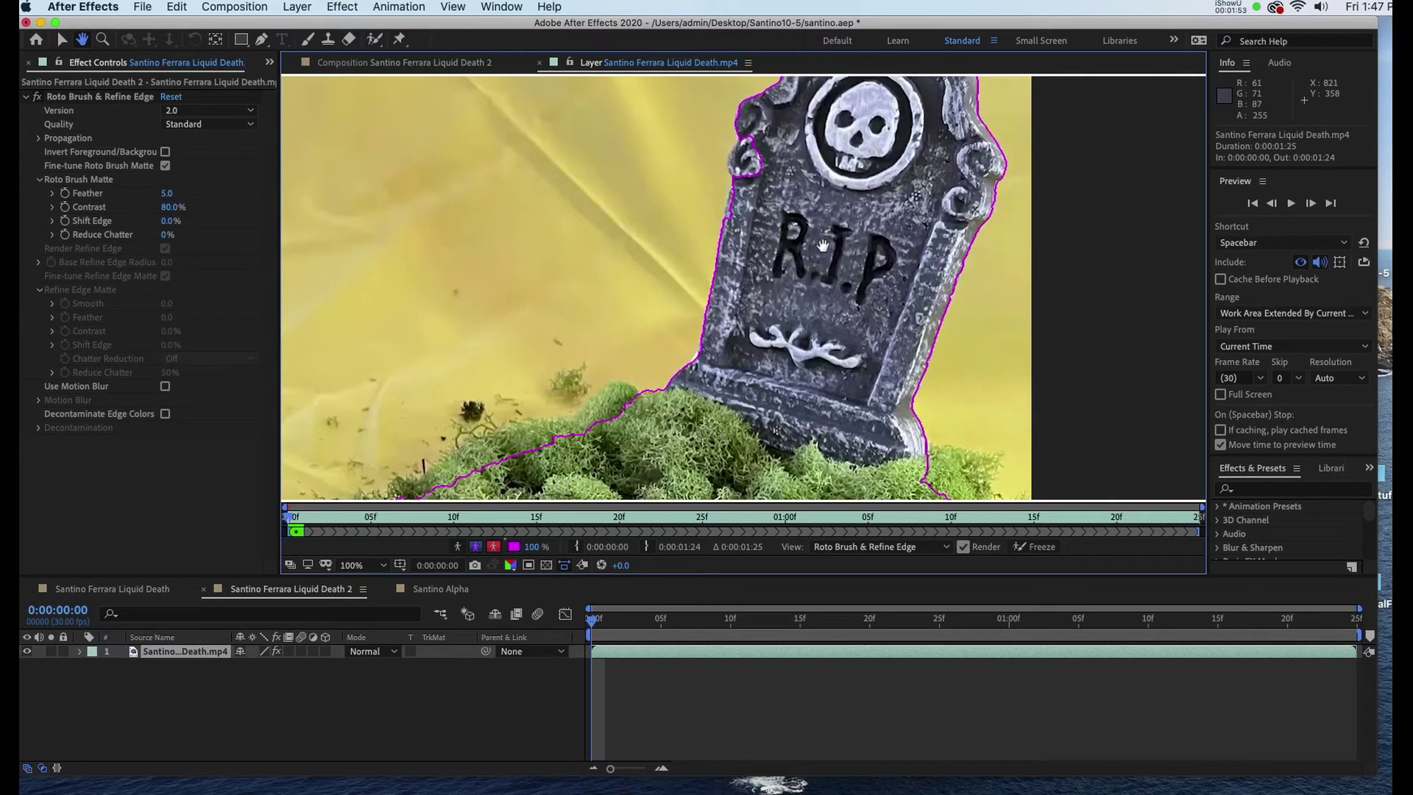
mouse_move(767, 203)
left_mouse_down()
mouse_move(763, 237)
mouse_move(772, 221)
left_mouse_up()
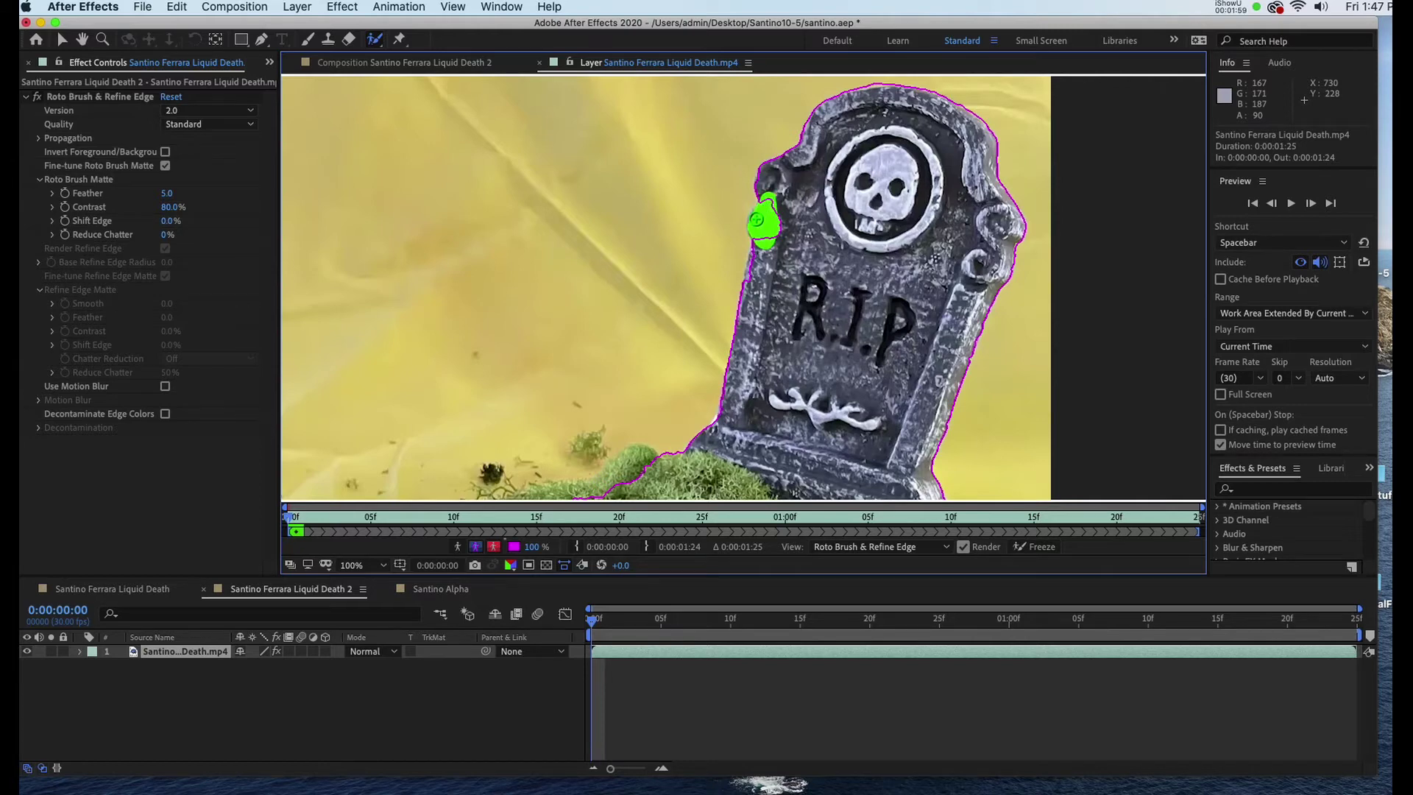
mouse_move(825, 309)
left_mouse_down()
mouse_move(861, 256)
mouse_move(876, 129)
mouse_move(957, 166)
left_mouse_up()
left_click(790, 320)
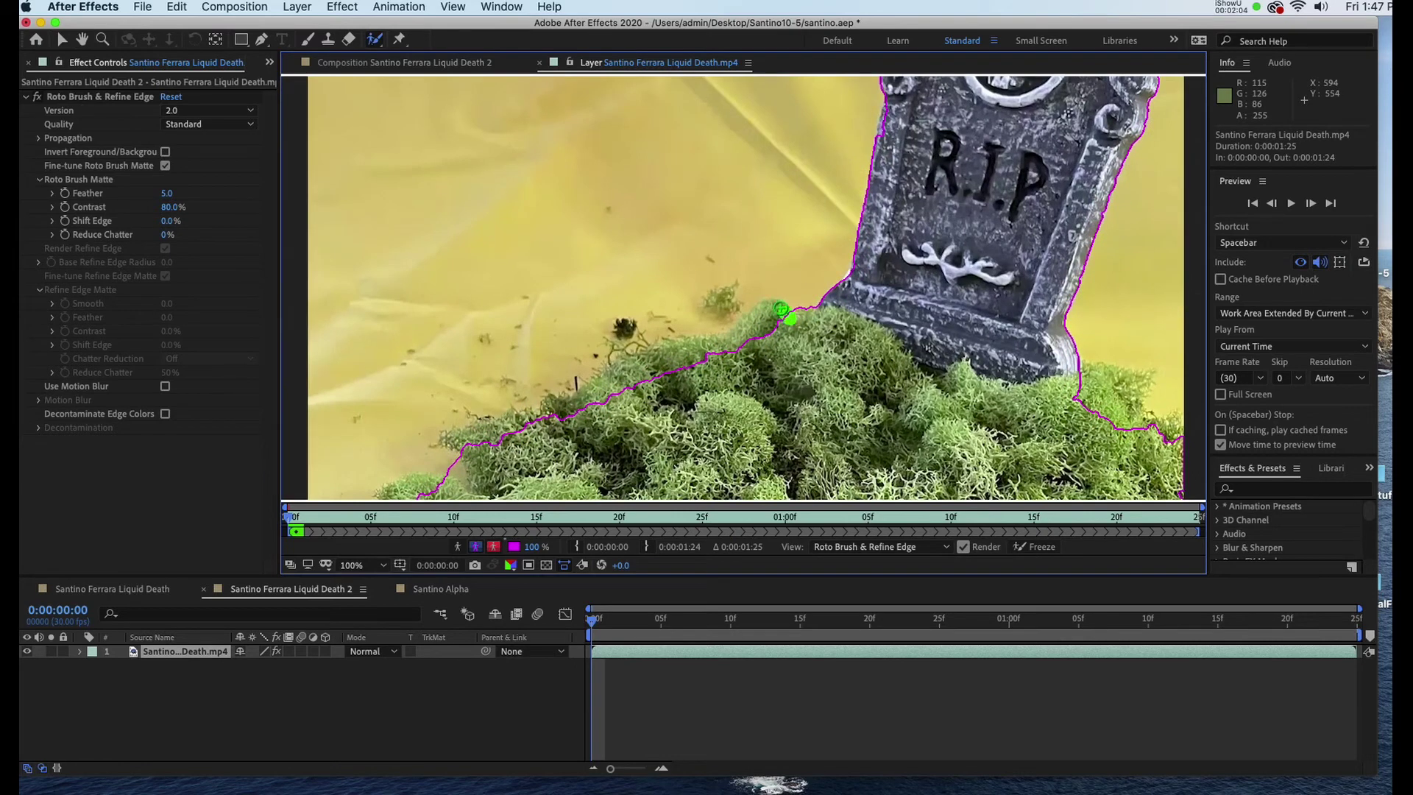
mouse_move(781, 309)
left_mouse_down()
mouse_move(733, 342)
mouse_move(471, 441)
mouse_move(647, 237)
mouse_move(589, 249)
mouse_move(541, 302)
mouse_move(573, 299)
left_mouse_up()
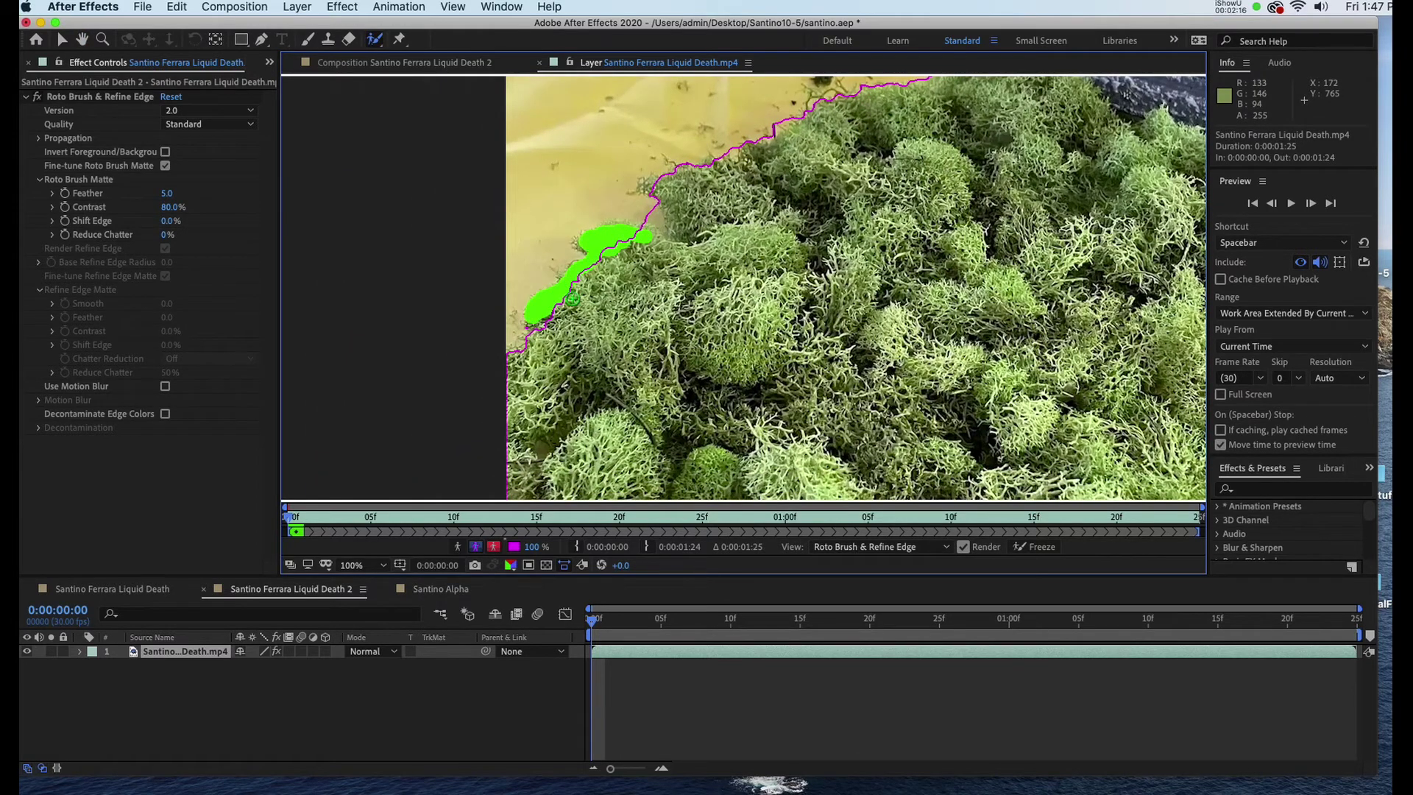
Add the moss along the mound's right edge to the Roto Brush foreground and check the cutout in the composition
scroll(743, 287, "right", 8)
mouse_move(924, 218)
left_mouse_down()
mouse_move(996, 230)
mouse_move(935, 234)
mouse_move(968, 240)
mouse_move(952, 220)
mouse_move(988, 252)
mouse_move(972, 254)
mouse_move(985, 273)
mouse_move(1031, 274)
left_mouse_up()
scroll(1031, 274, "down", 5)
left_click_drag(1027, 188, 1028, 207)
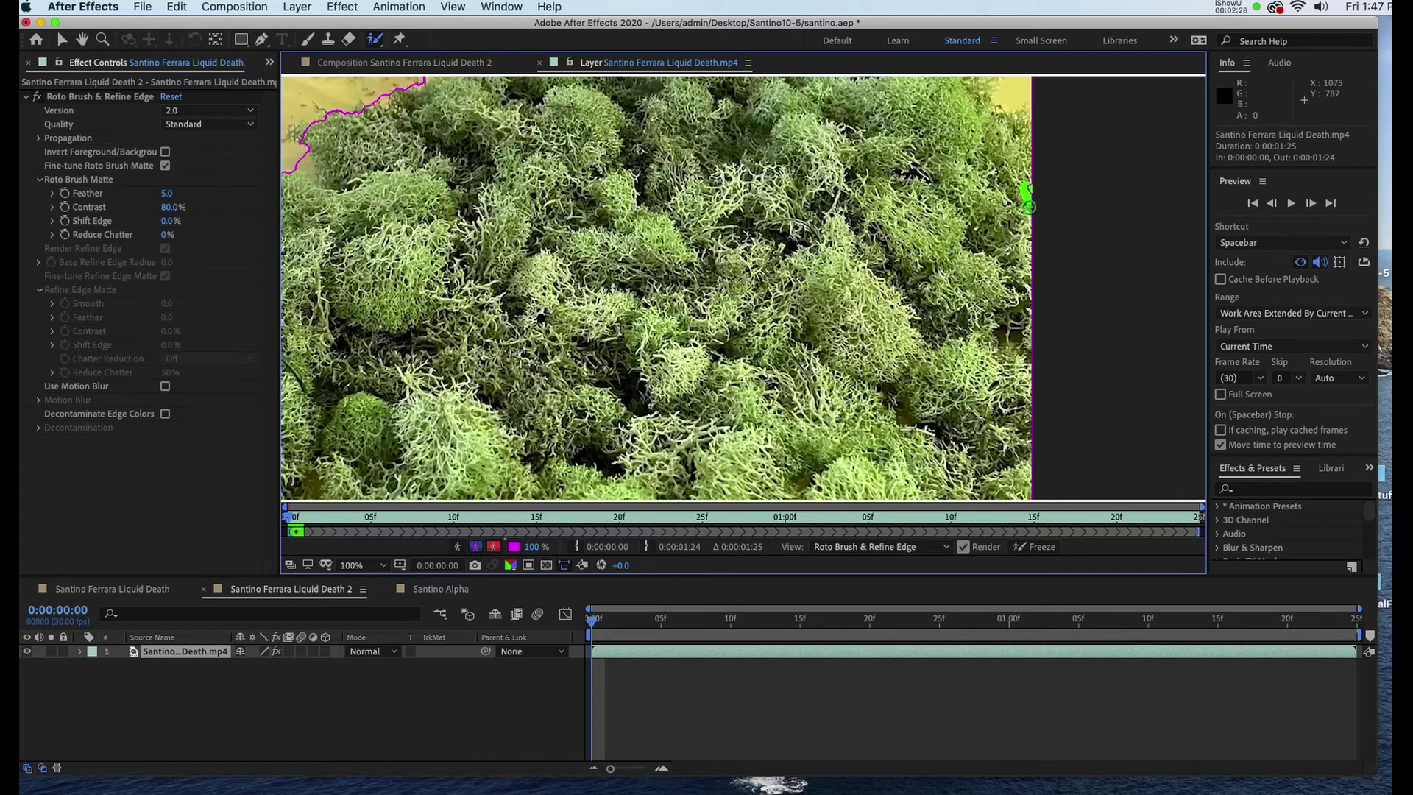
key("shift+slash")
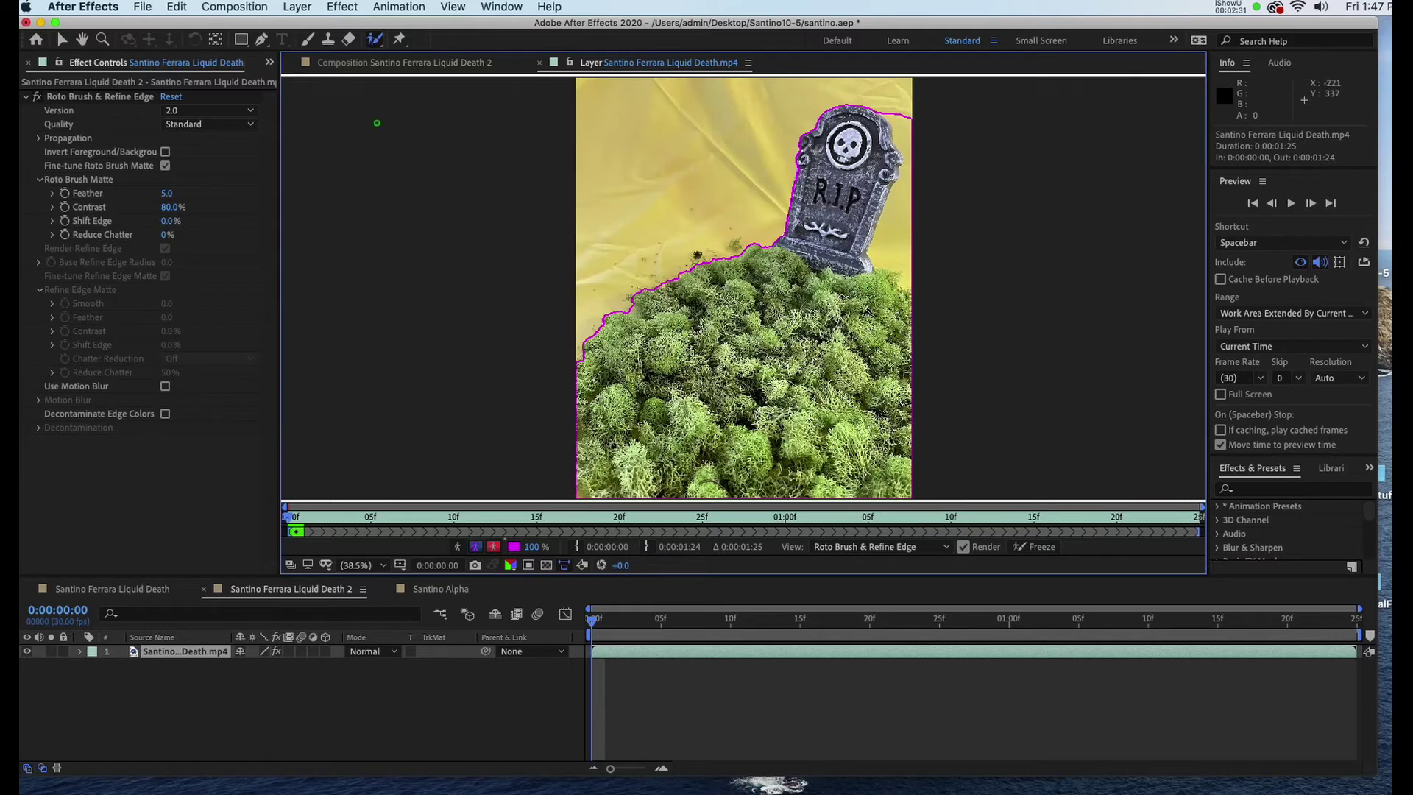
left_click(357, 64)
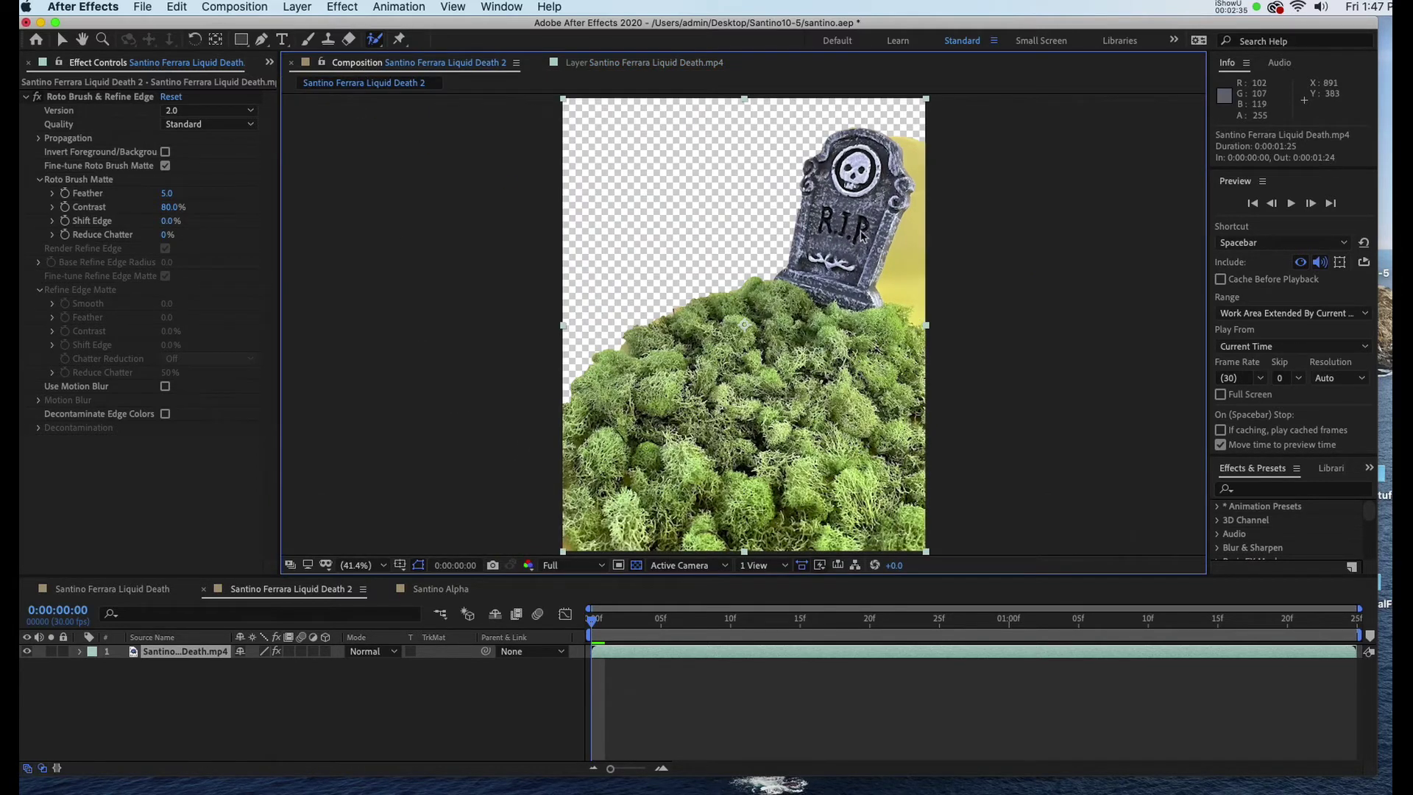
Subtract the yellow background on the tombstone's right side from the Roto Brush selection
double_click(769, 244)
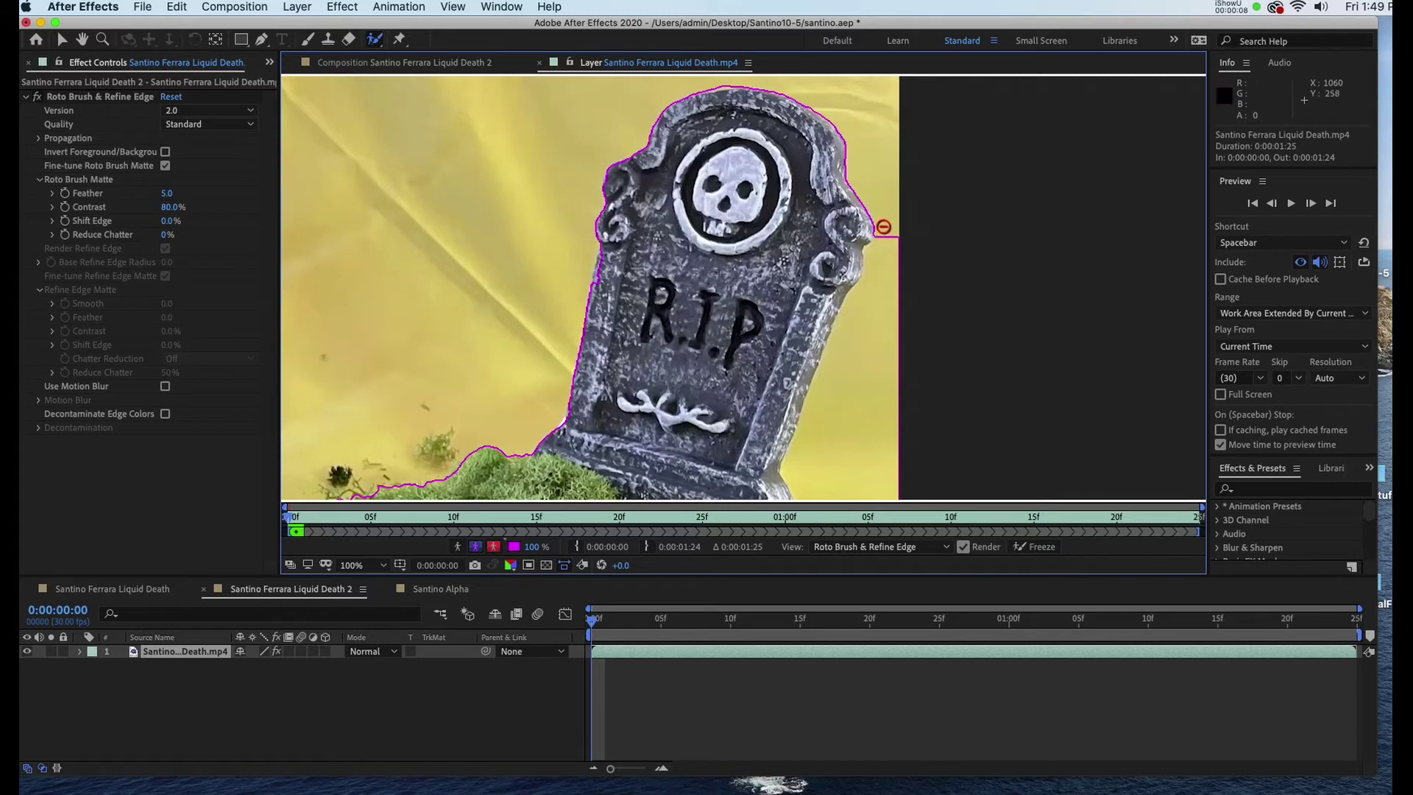
mouse_move(876, 260)
left_mouse_down()
mouse_move(842, 383)
mouse_move(843, 453)
left_mouse_up()
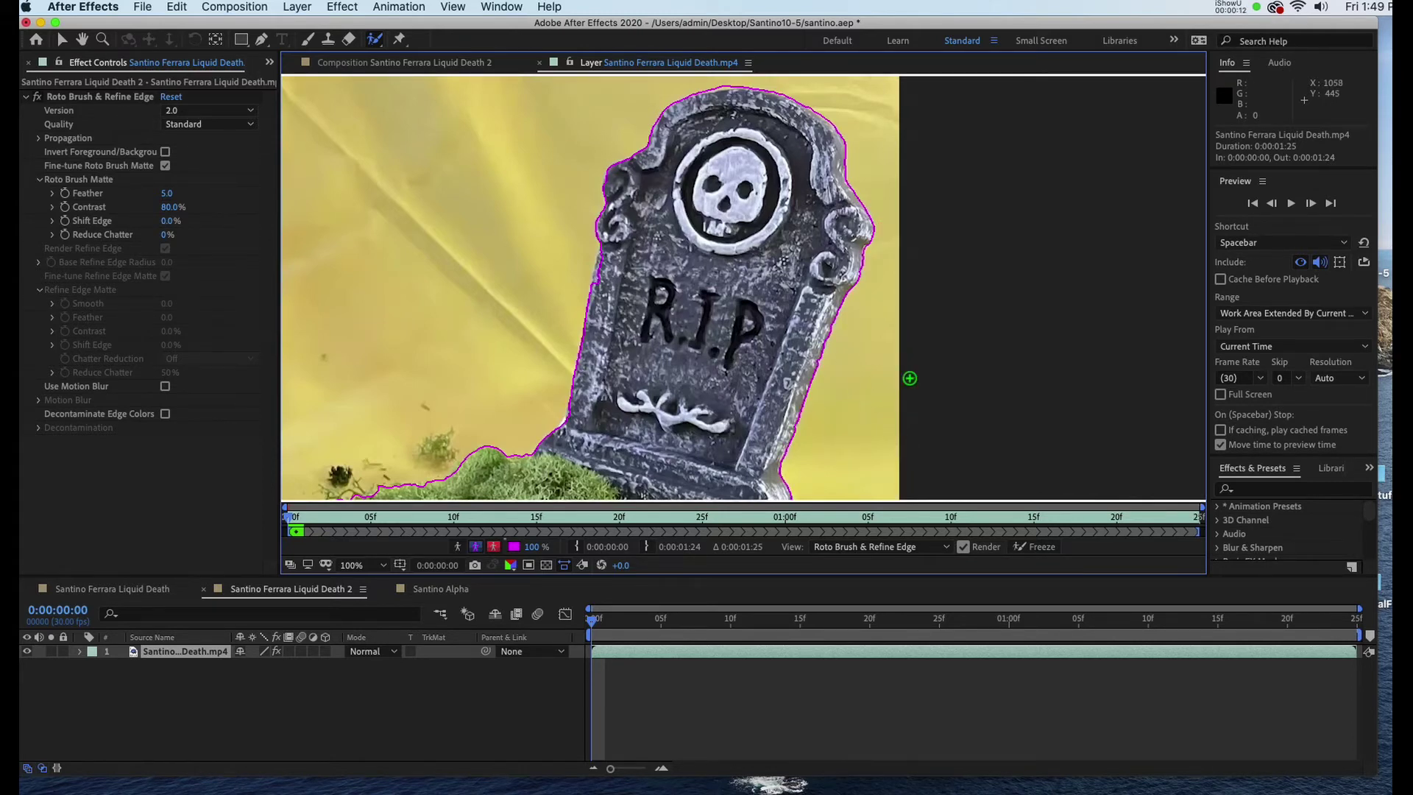
key("shift+slash")
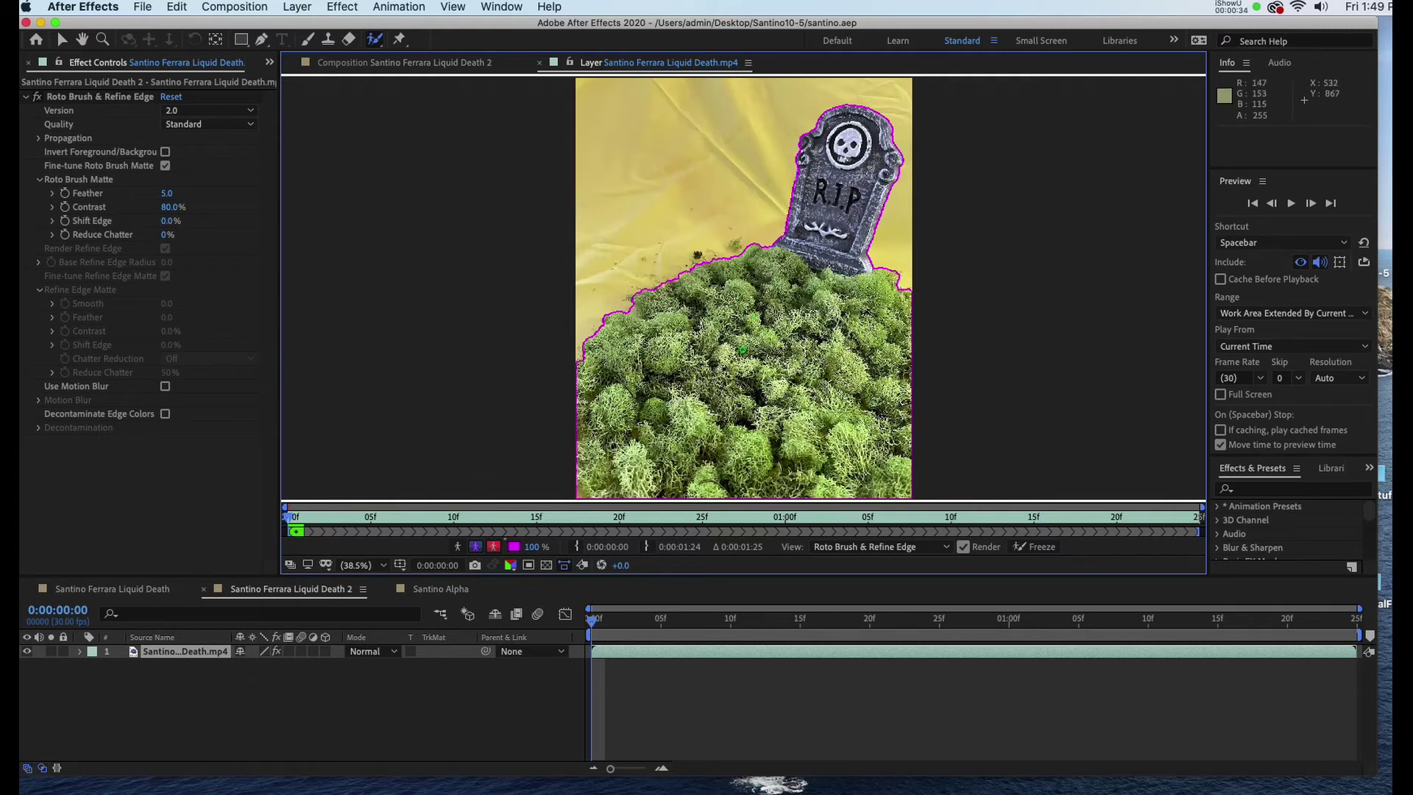
Propagate the Roto Brush selection frame by frame from the first frame to 0:00:00:20, checking the outline
key("Page_Down")
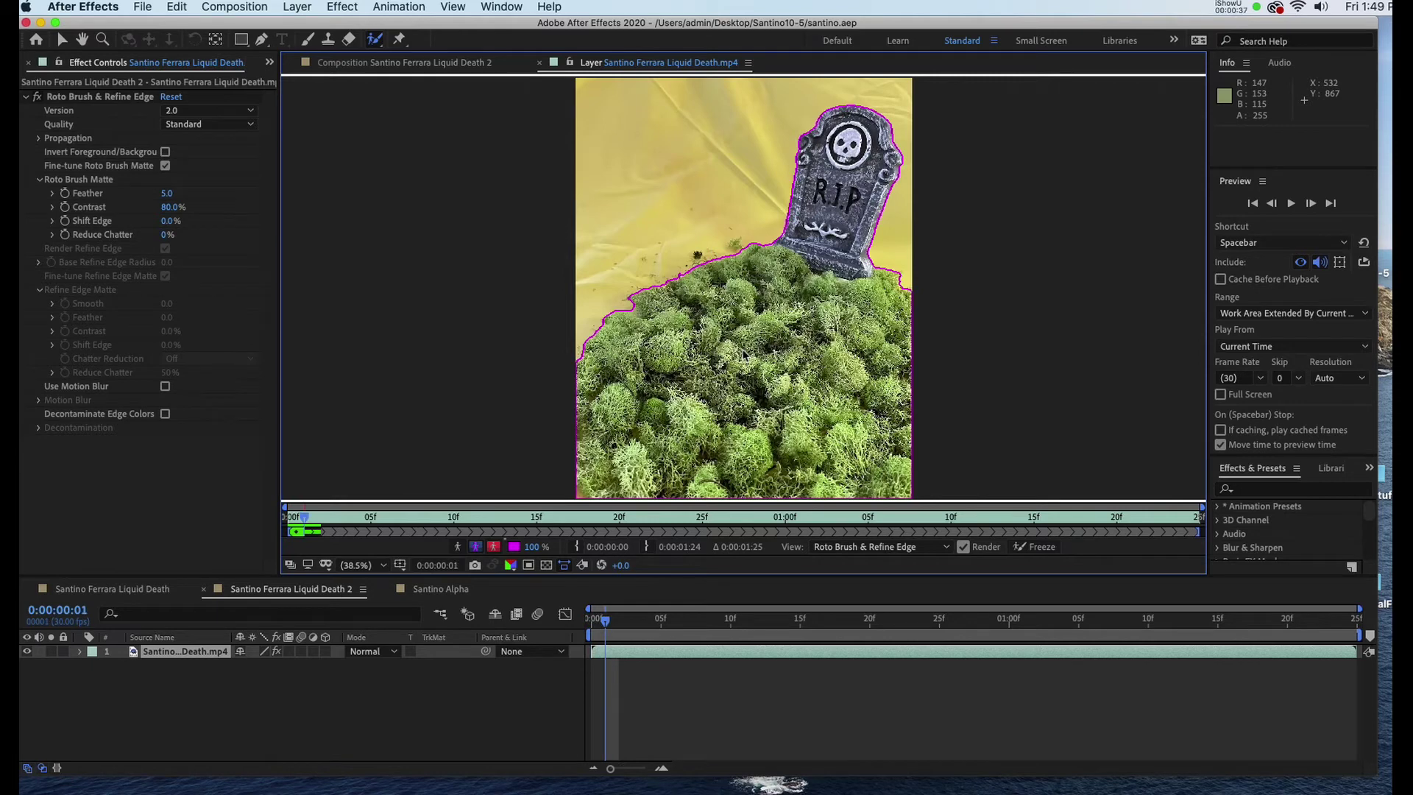
key("Page_Down")
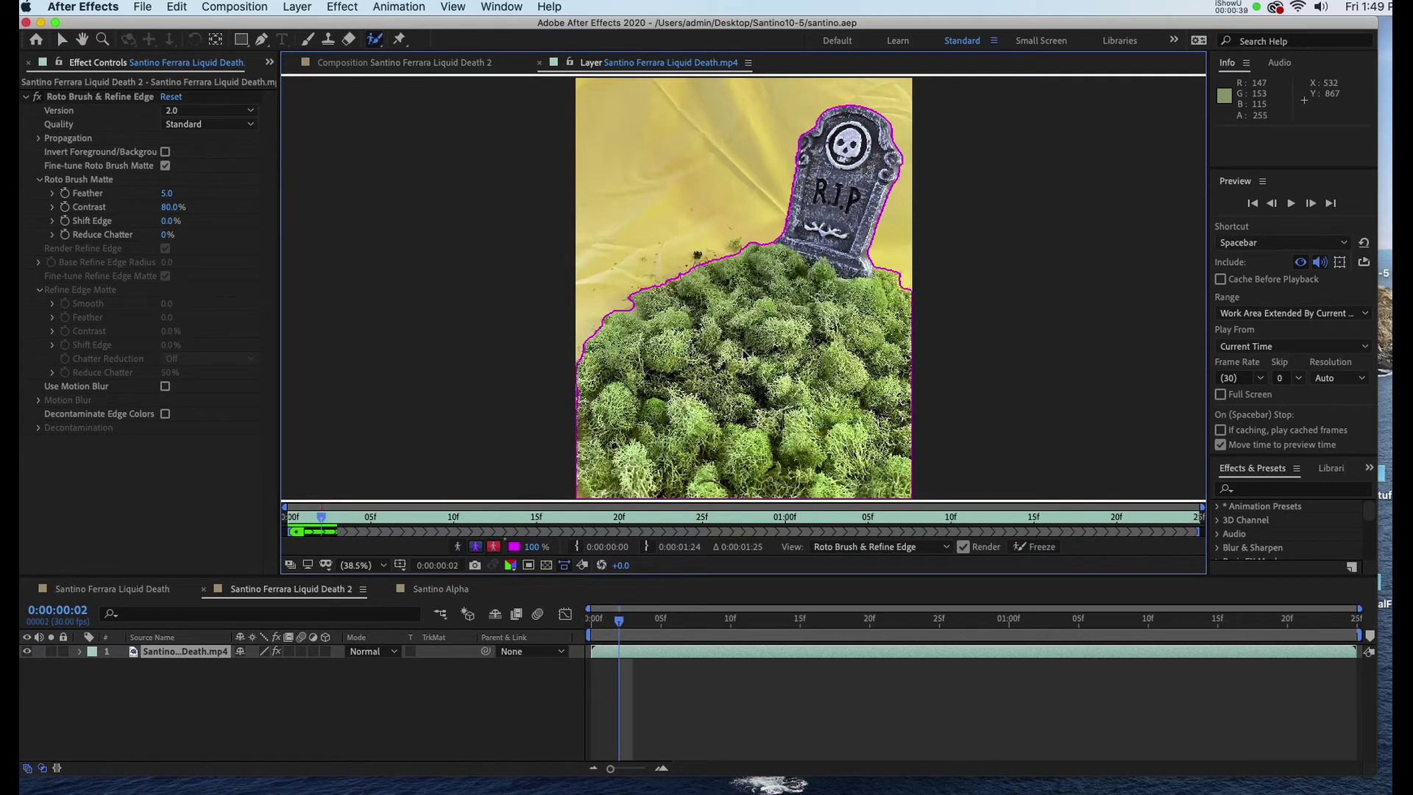
key("Page_Down")
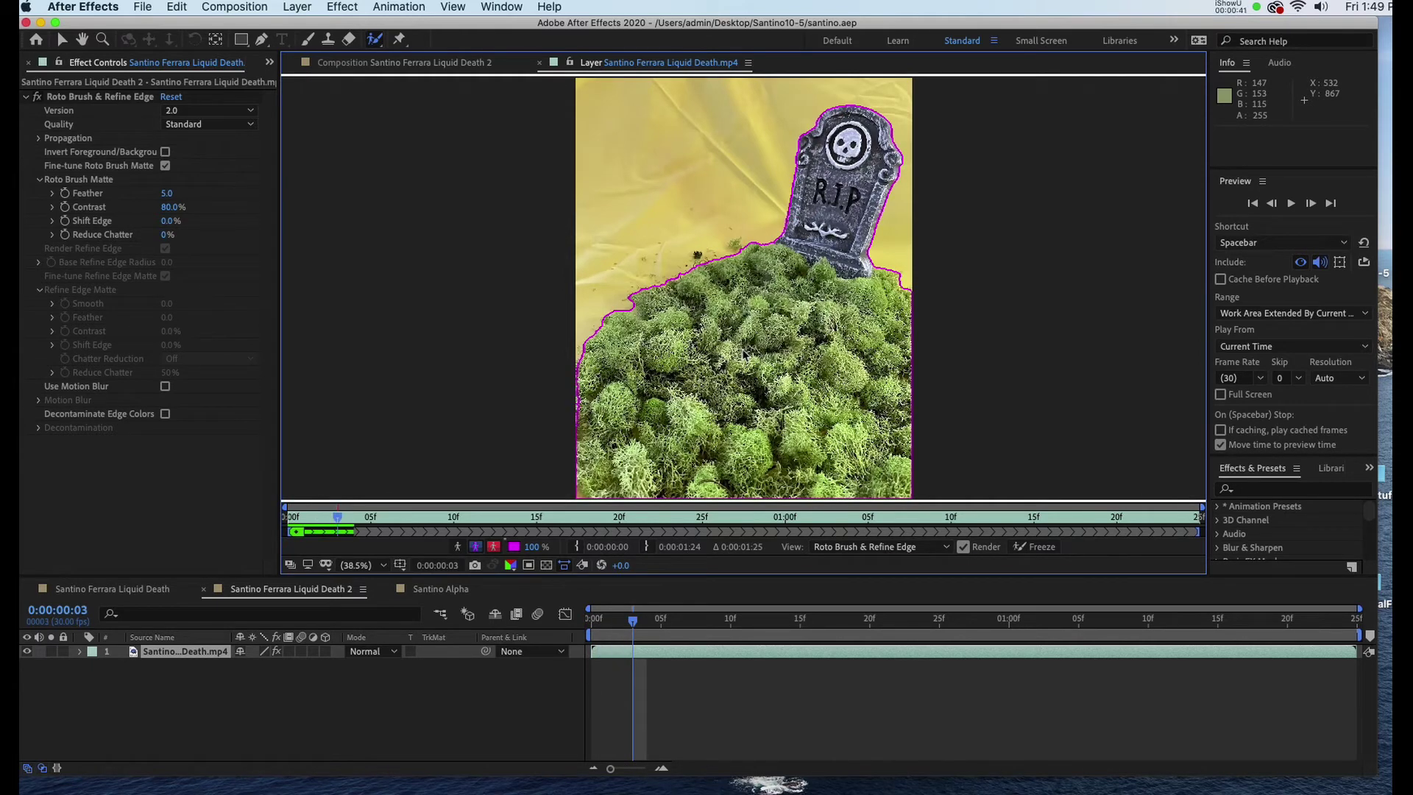
key("Page_Down")
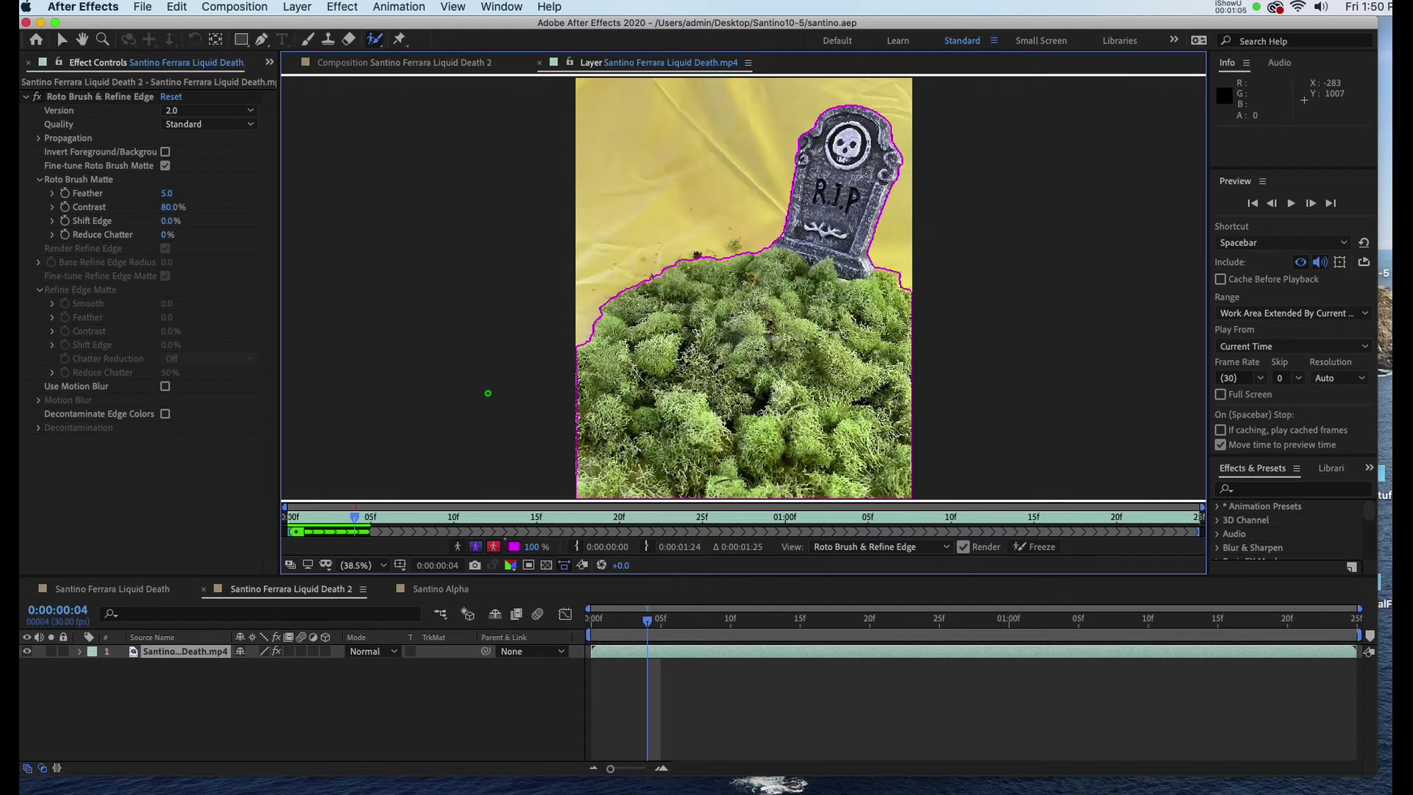
key("Page_Down")
key("Page_Down")
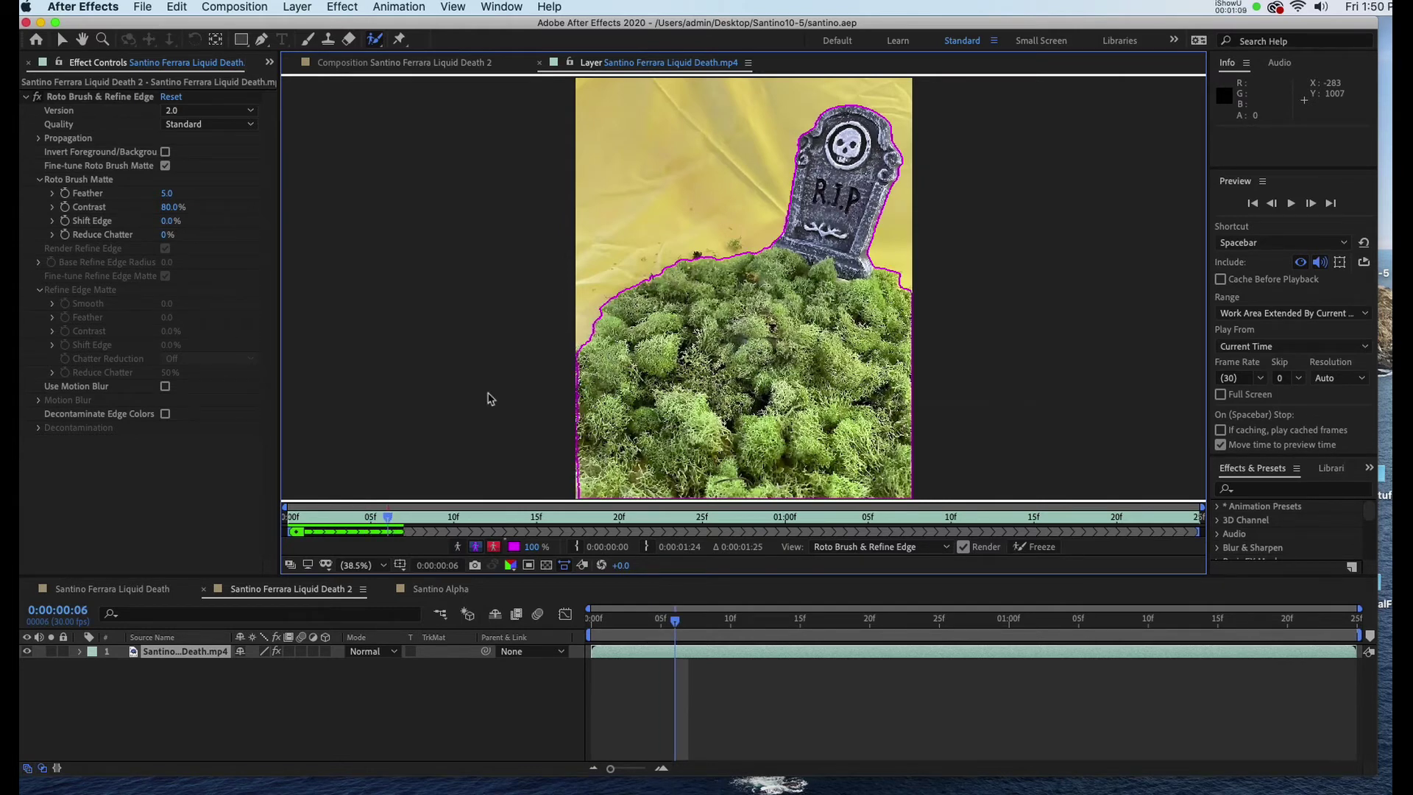
key("Page_Down")
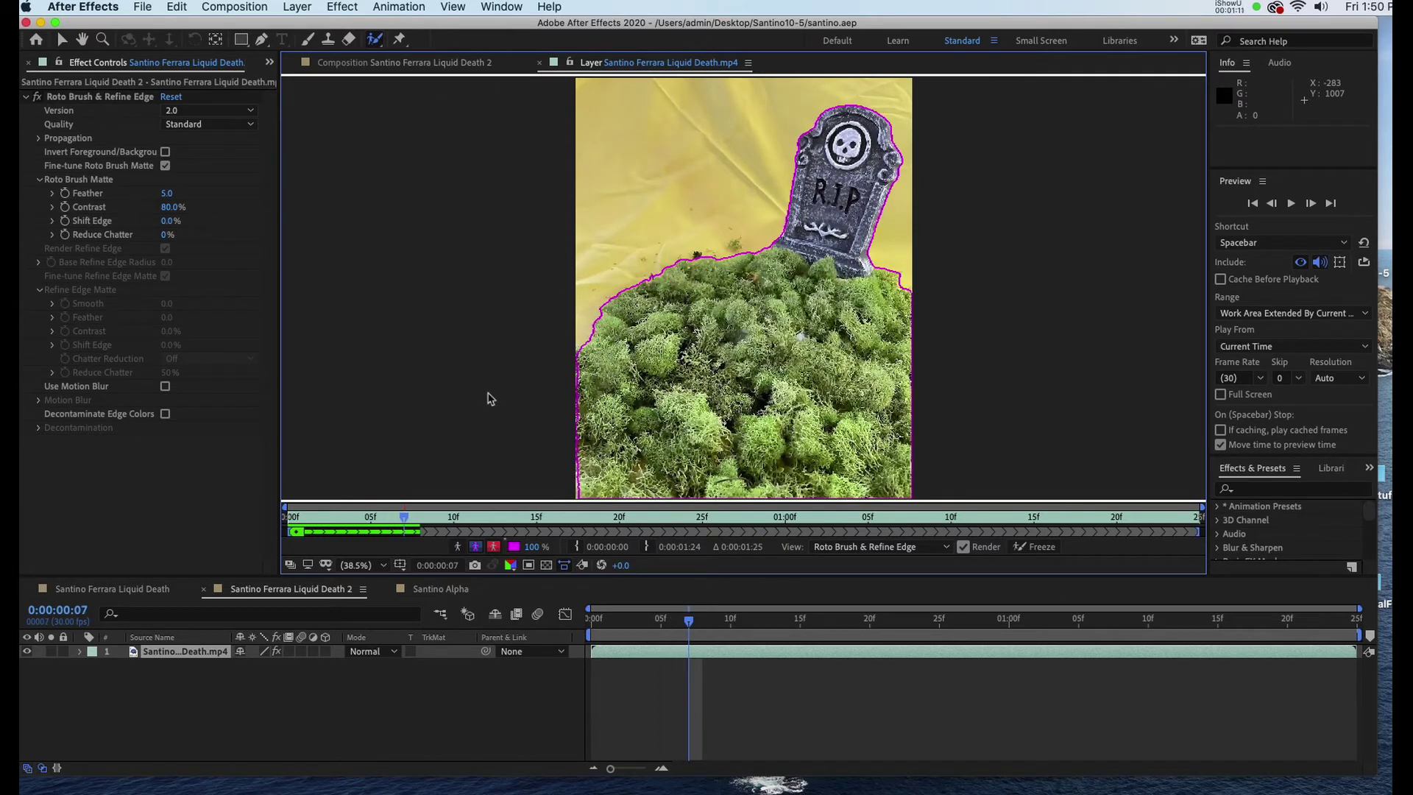
key("Page_Down")
key("Page_Down")
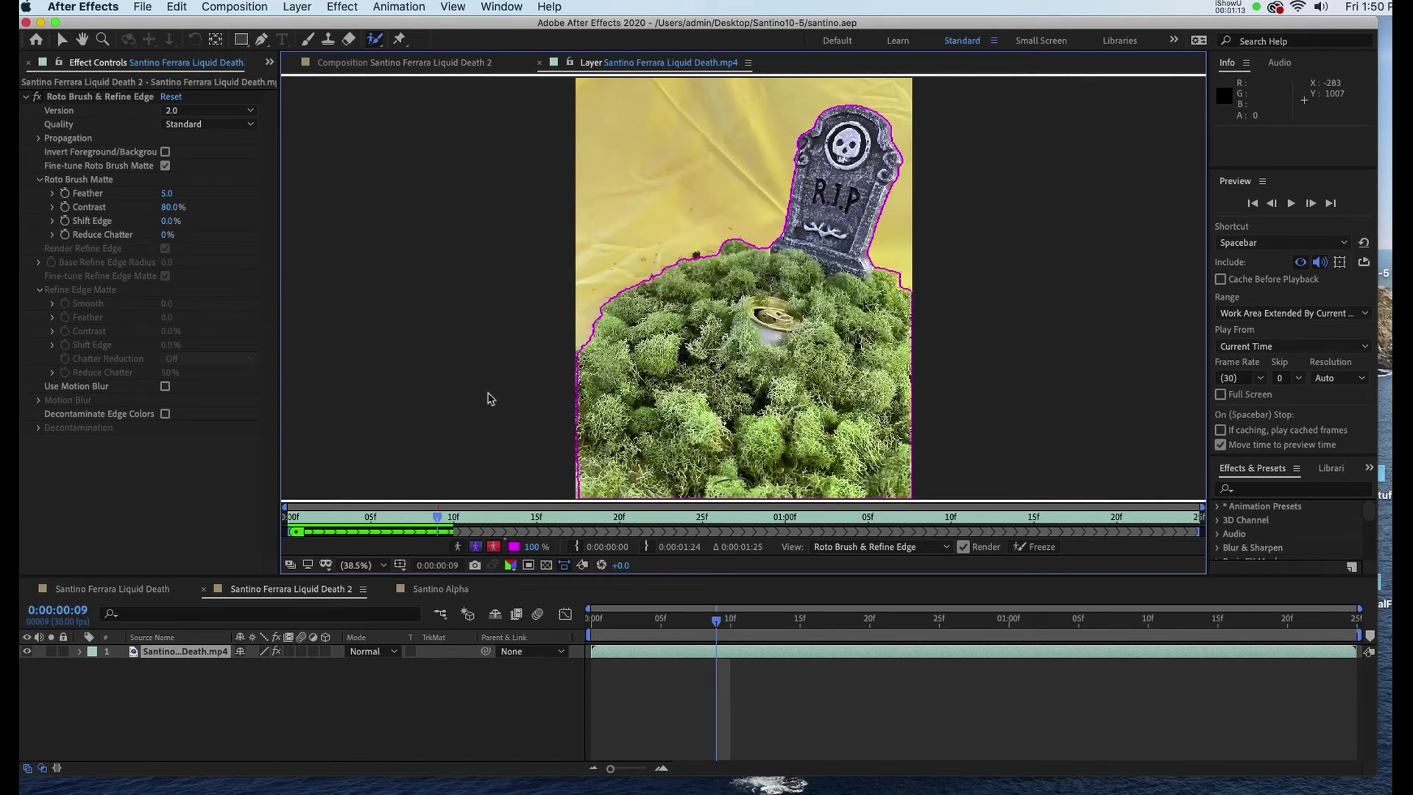
key("Page_Down")
key("Page_Down")
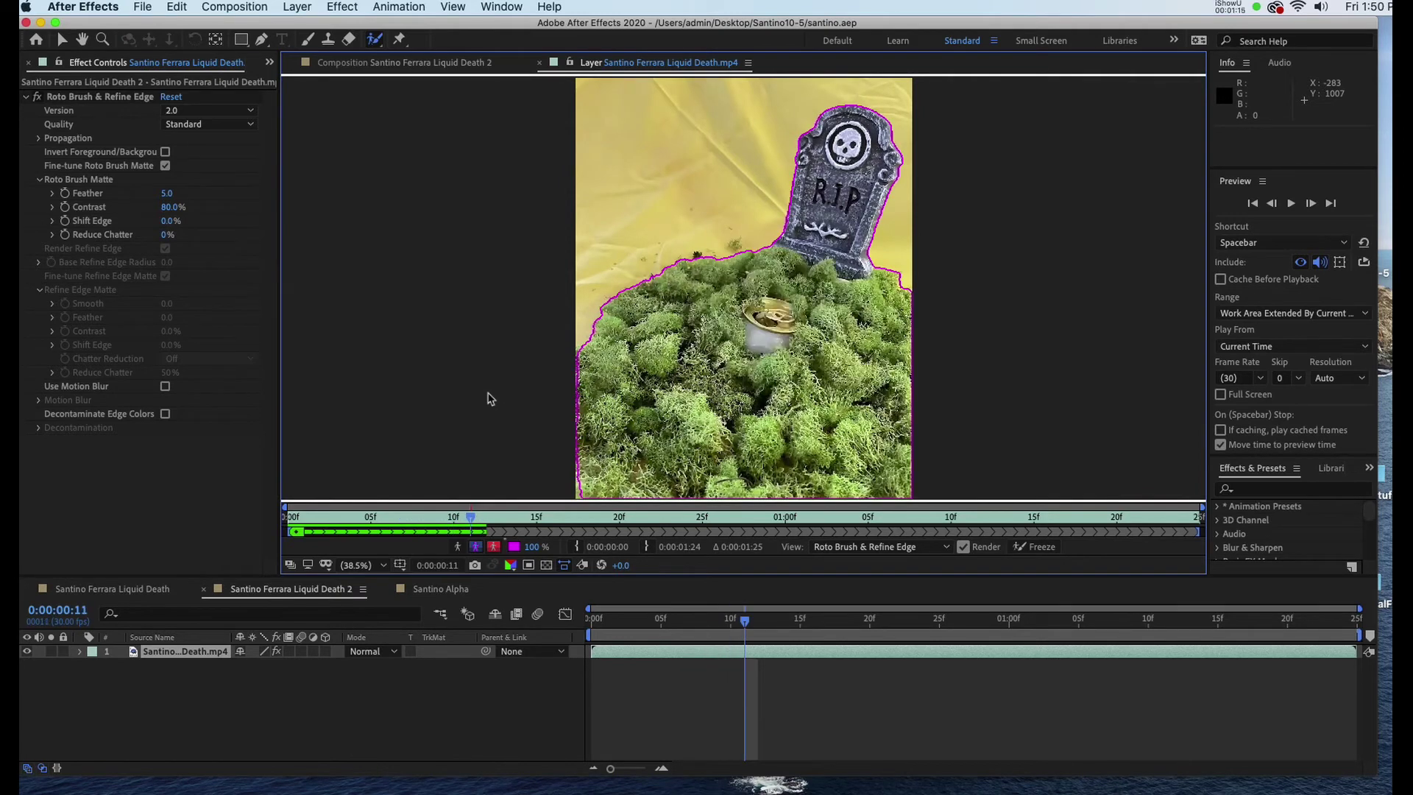
key("Page_Down")
key("Page_Down")
key("Page_Down")
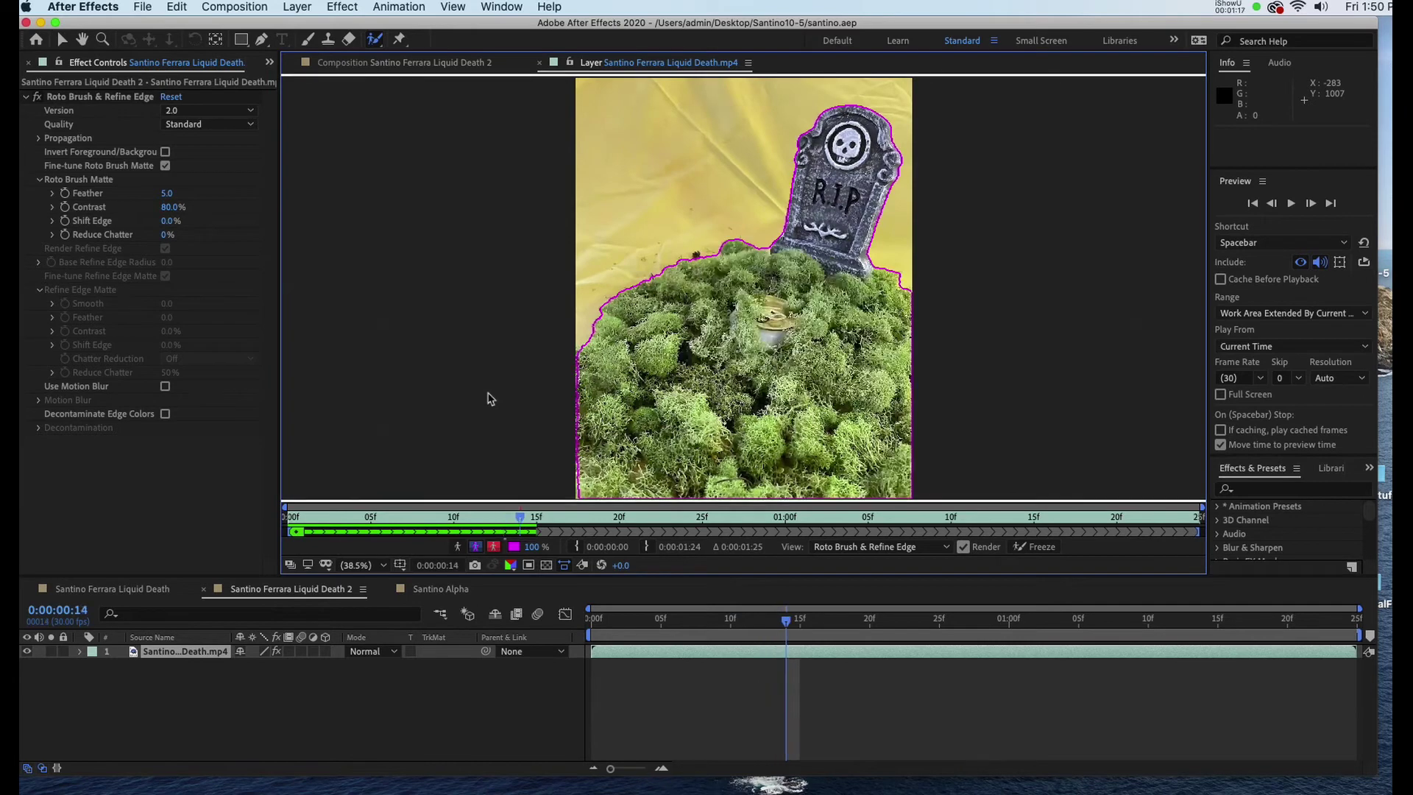
key("Page_Down")
key("Page_Down")
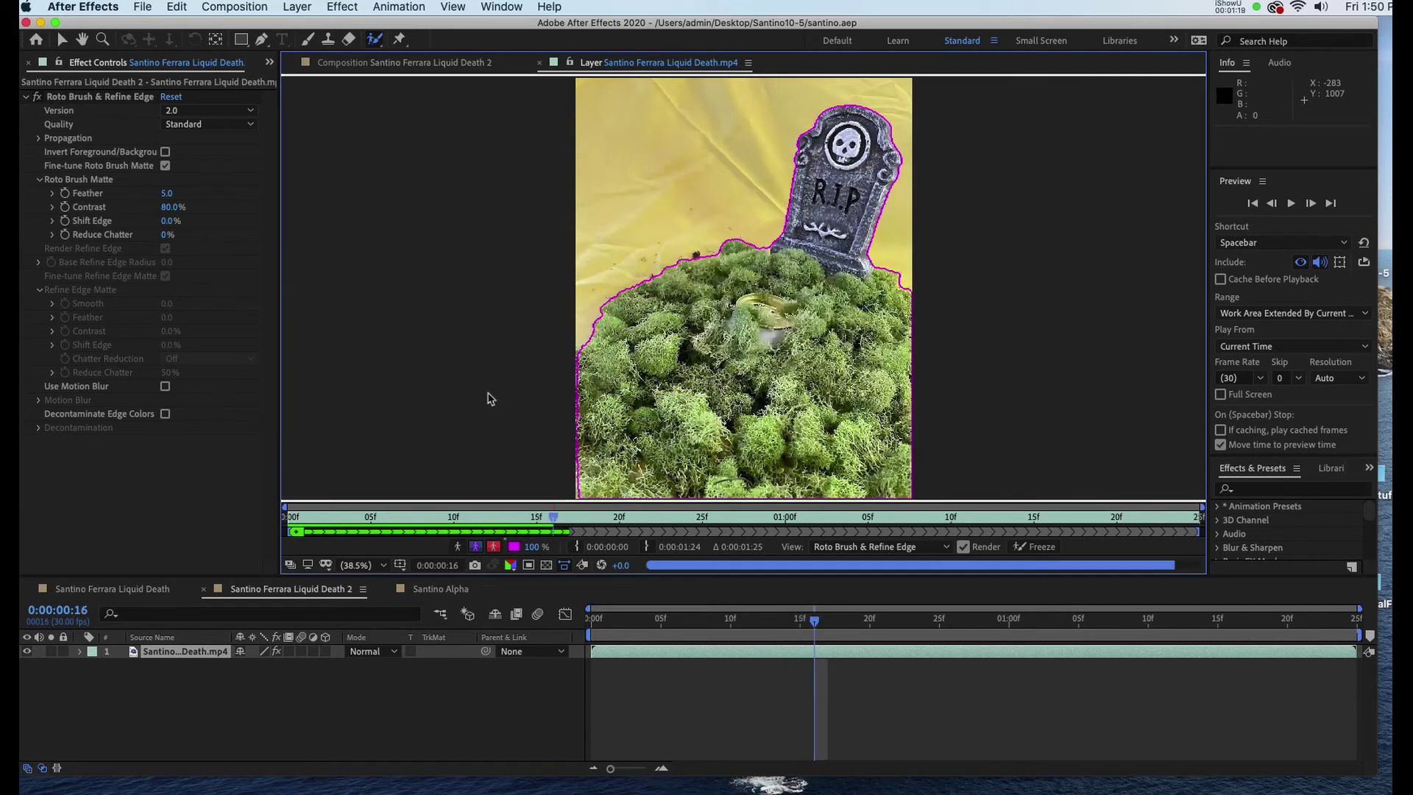
key("Page_Down")
key("Page_Down")
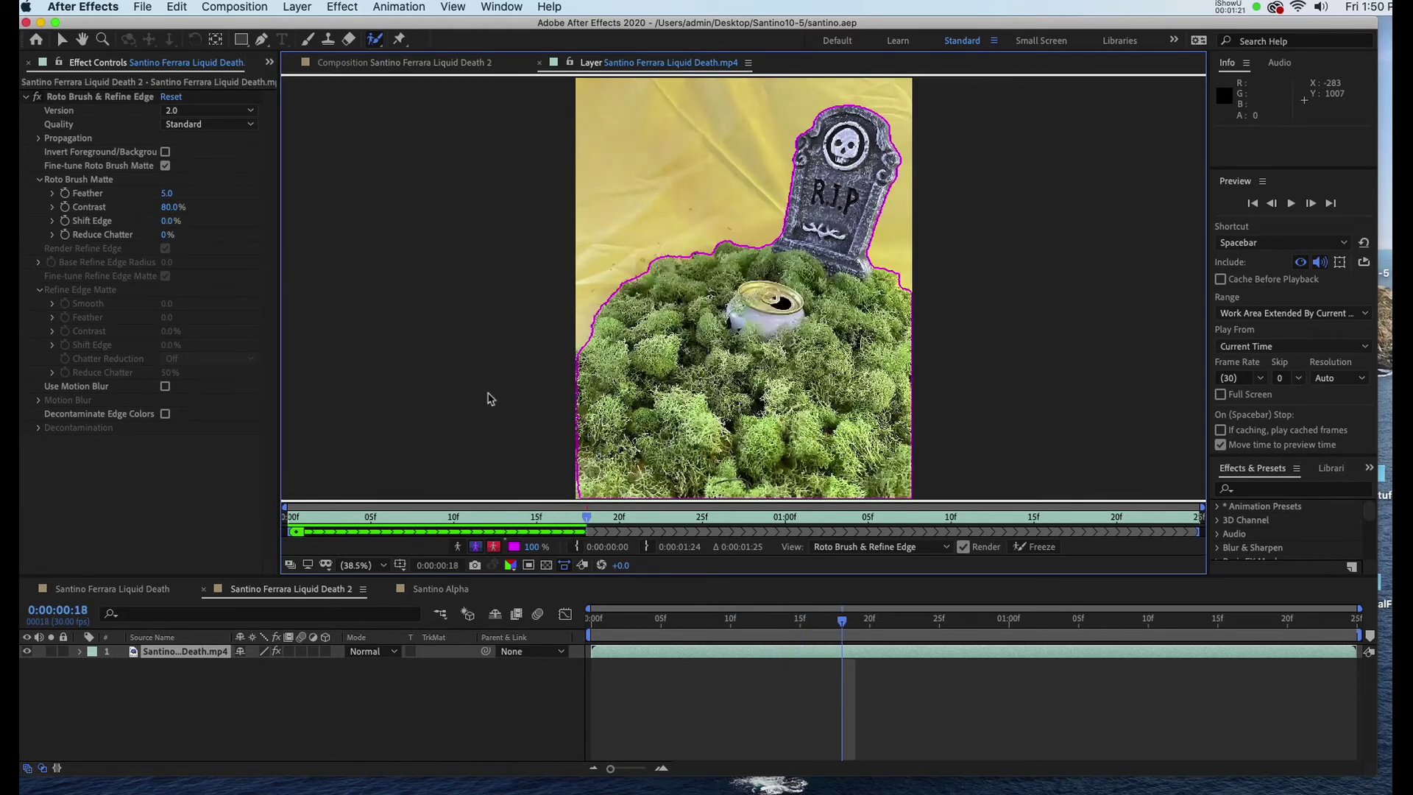
key("Page_Down")
key("Page_Down")
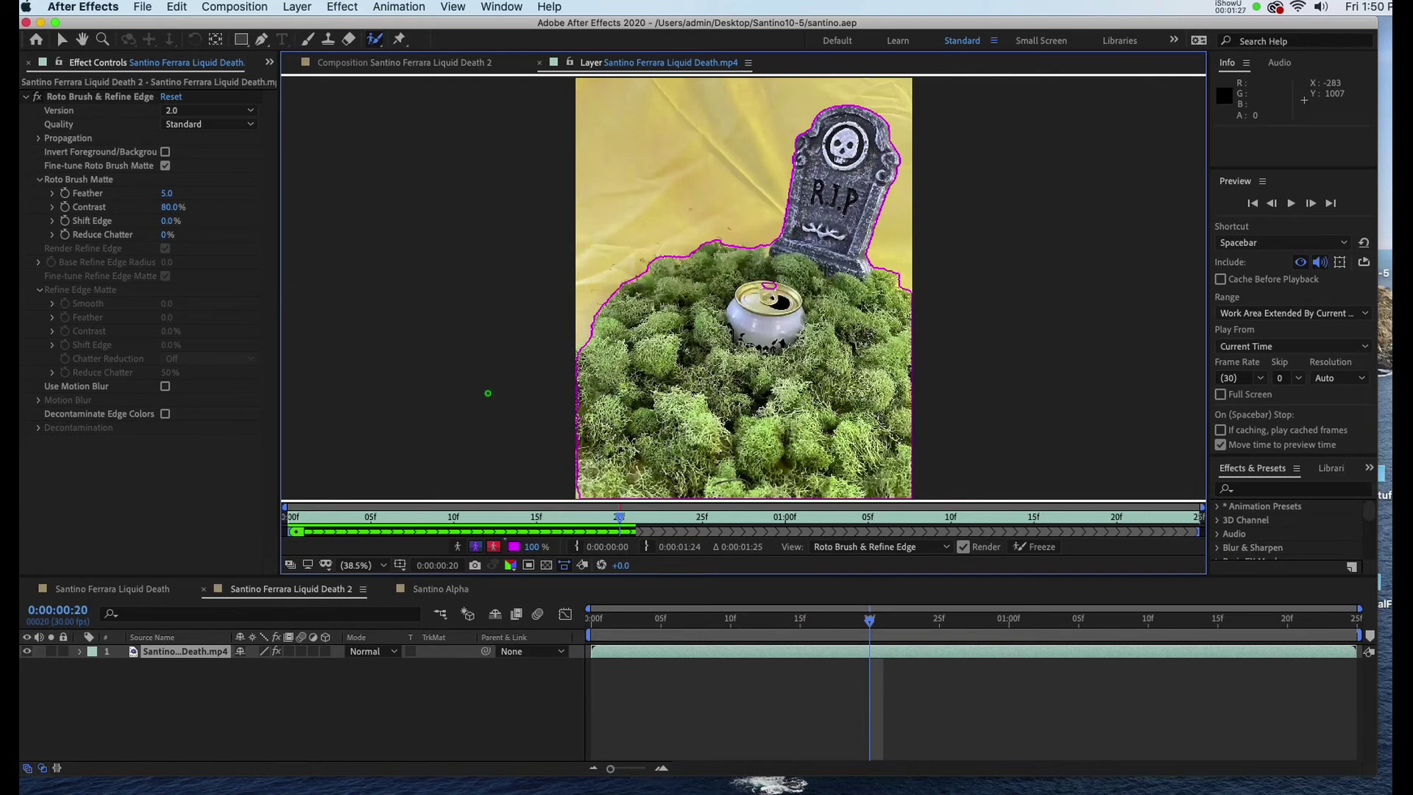
Fill the hole in the Roto Brush selection at the can's rim and pull tab on frame 20
key("slash")
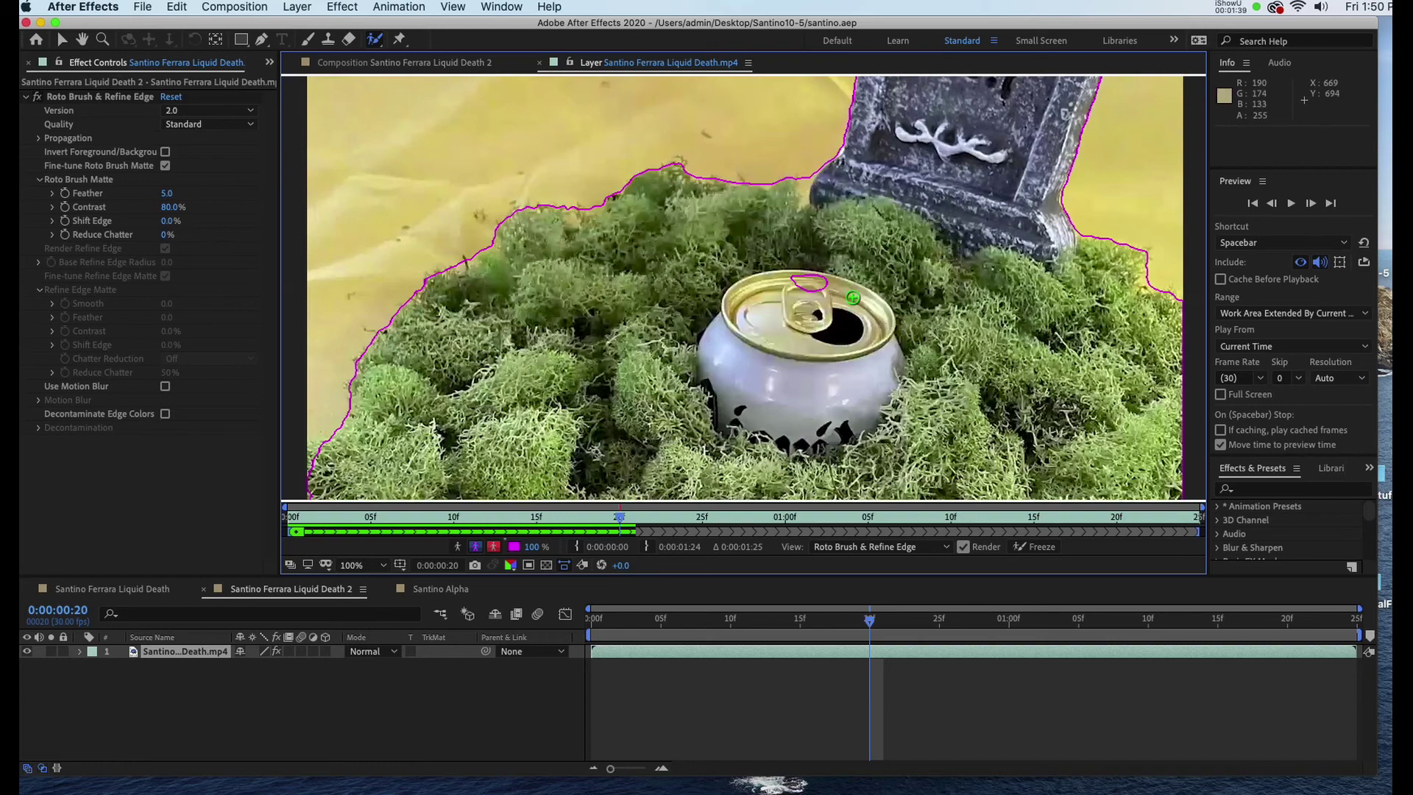
left_click_drag(843, 285, 824, 280)
left_click_drag(792, 278, 823, 284)
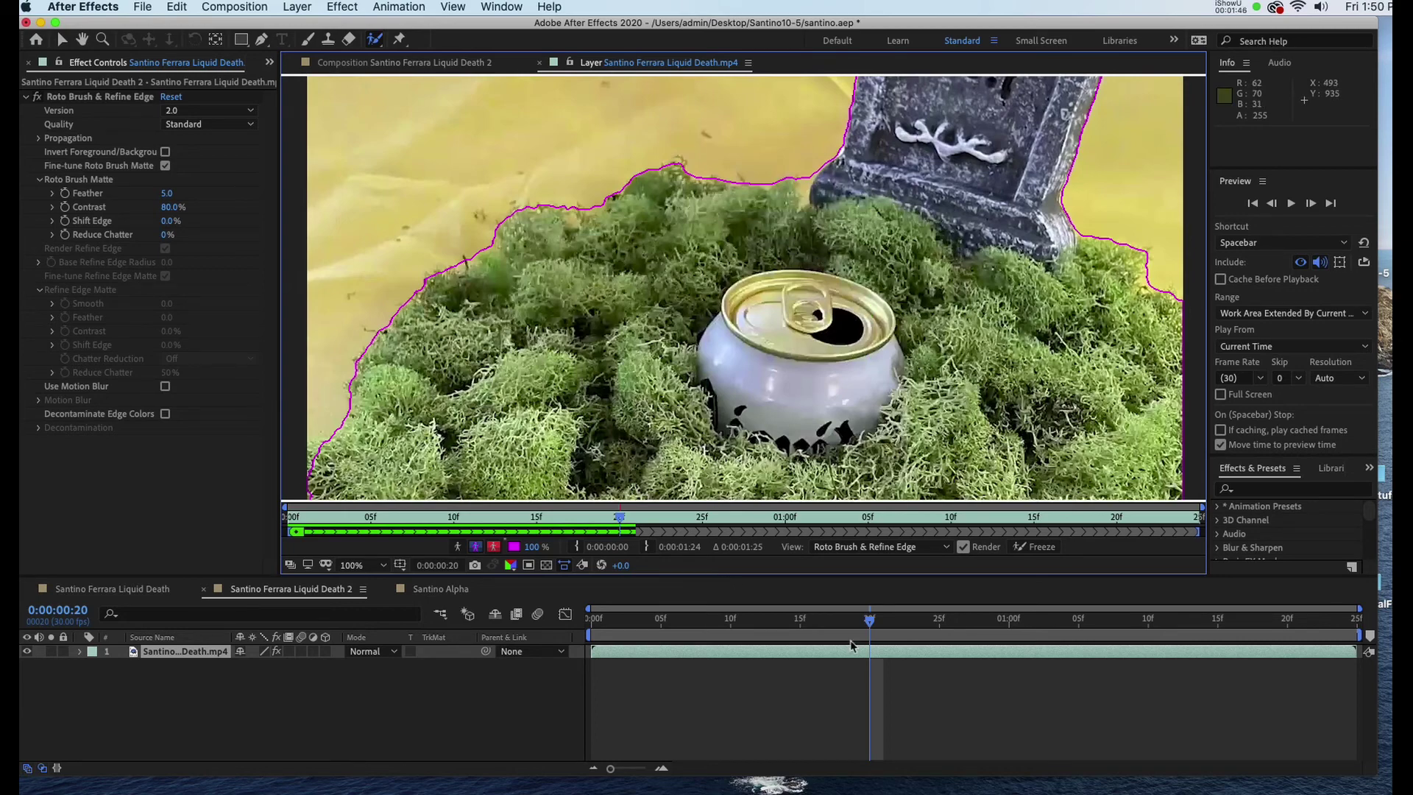
Continue propagating the Roto Brush selection frame by frame past 0:00:00:26, checking the outline around the can and moss
left_click(871, 623)
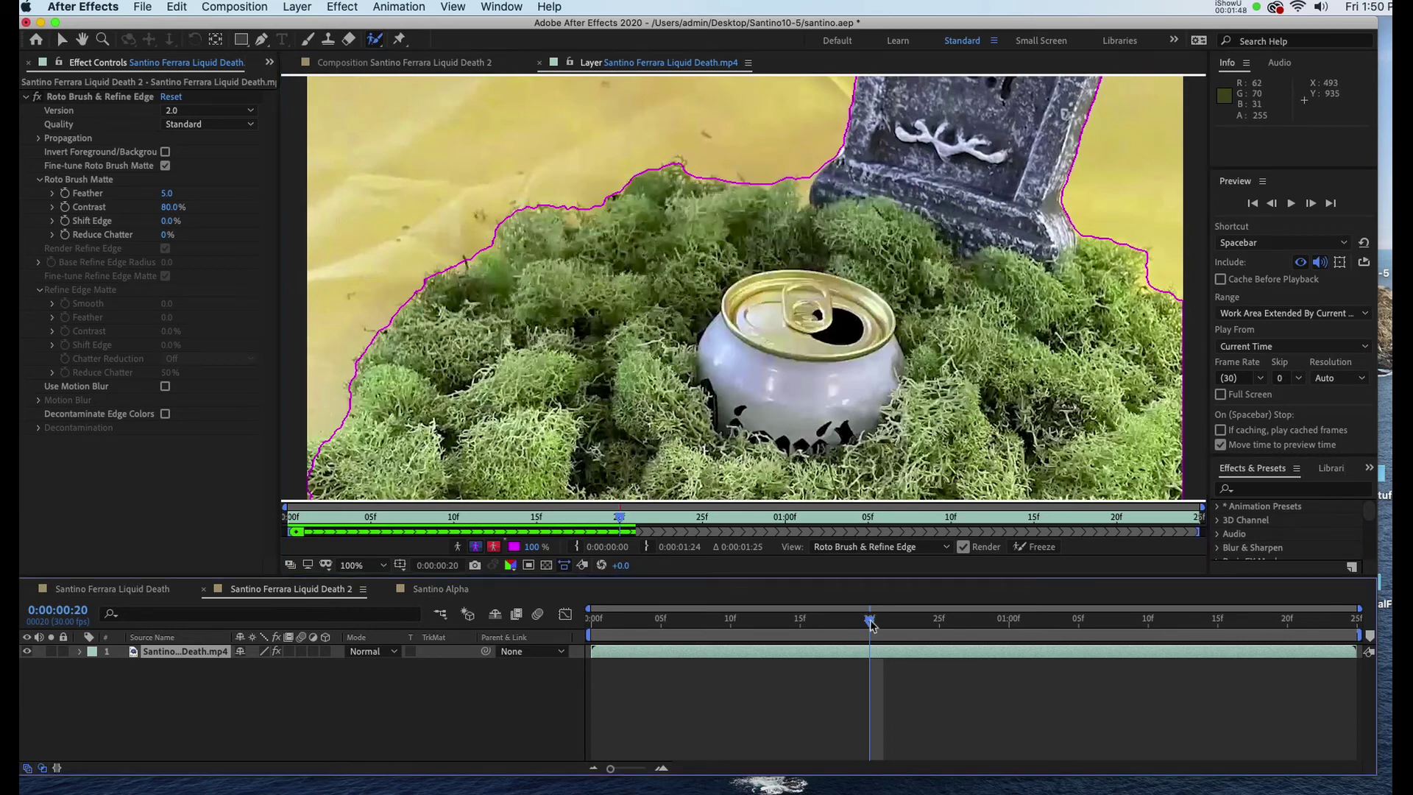
key("Page_Down")
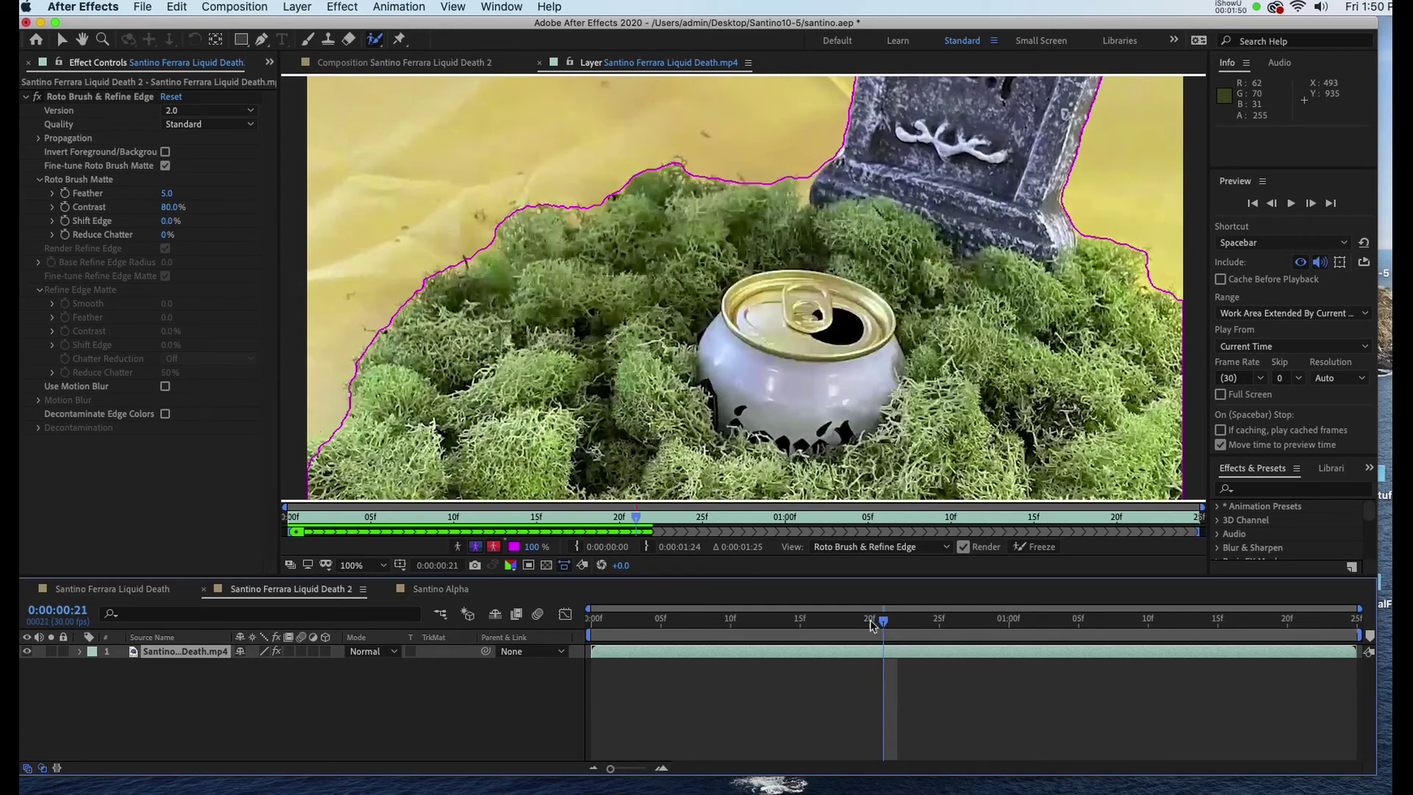
key("Page_Down")
key("Page_Down")
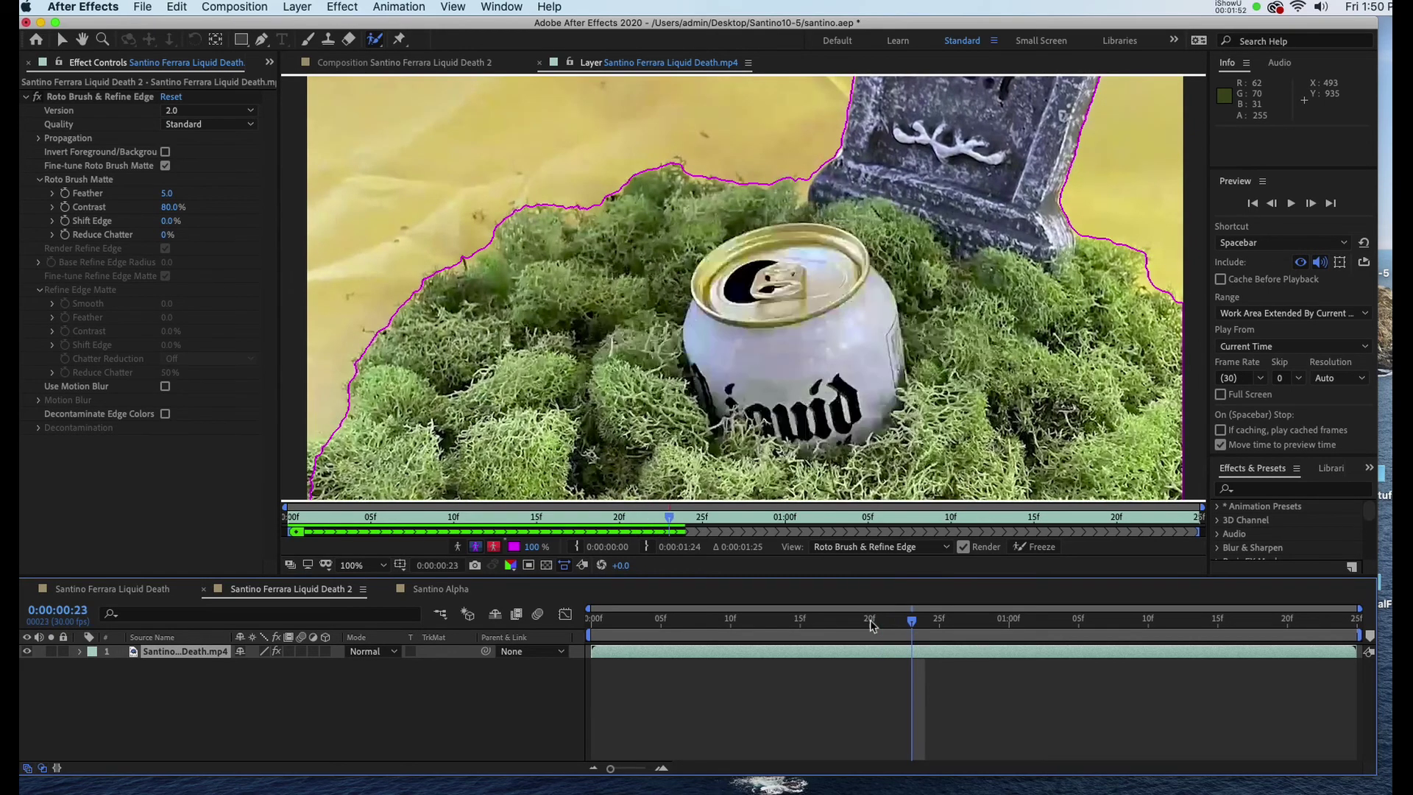
key("Page_Down")
key("Page_Down")
key("Page_Down")
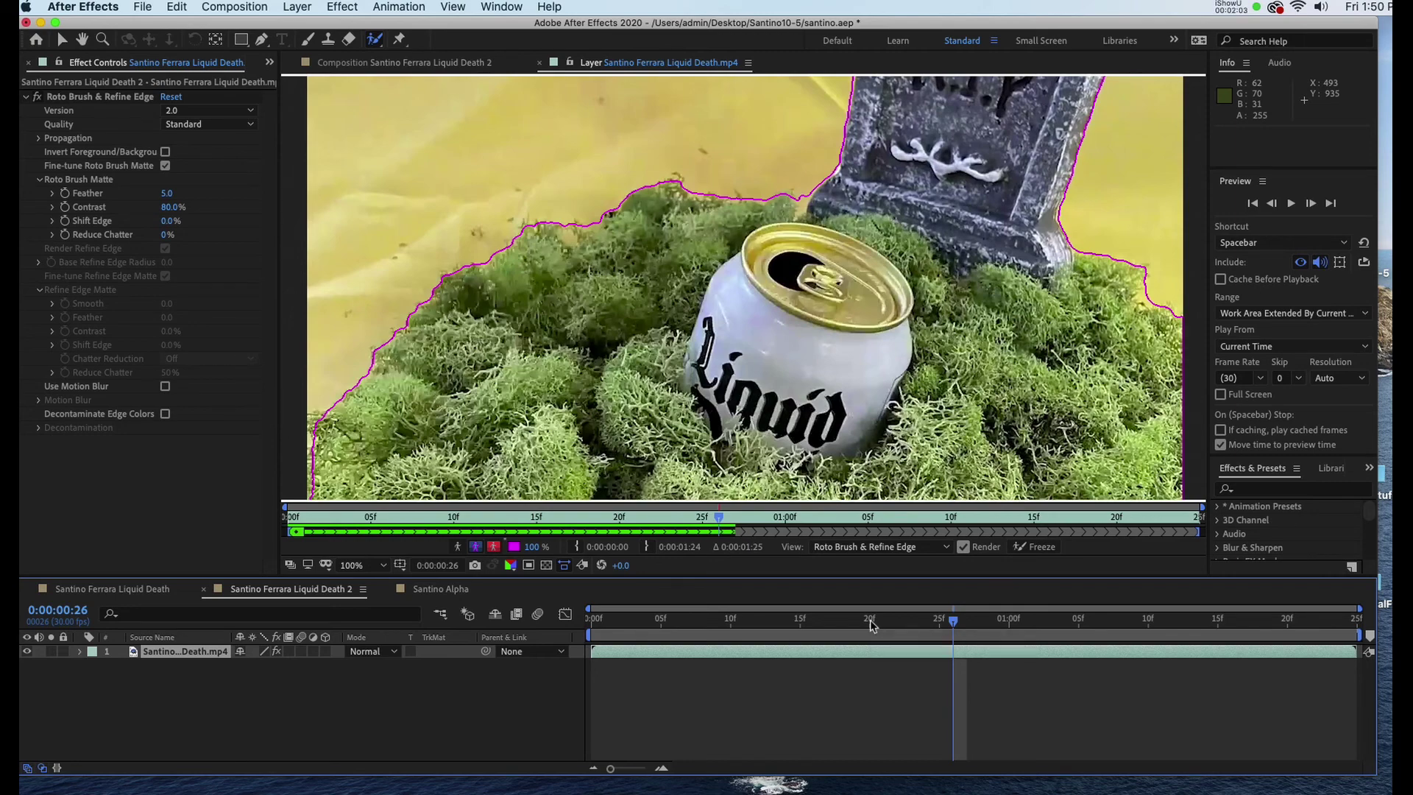
key("Page_Down")
key("Page_Down")
key("Page_Down")
key("Page_Down")
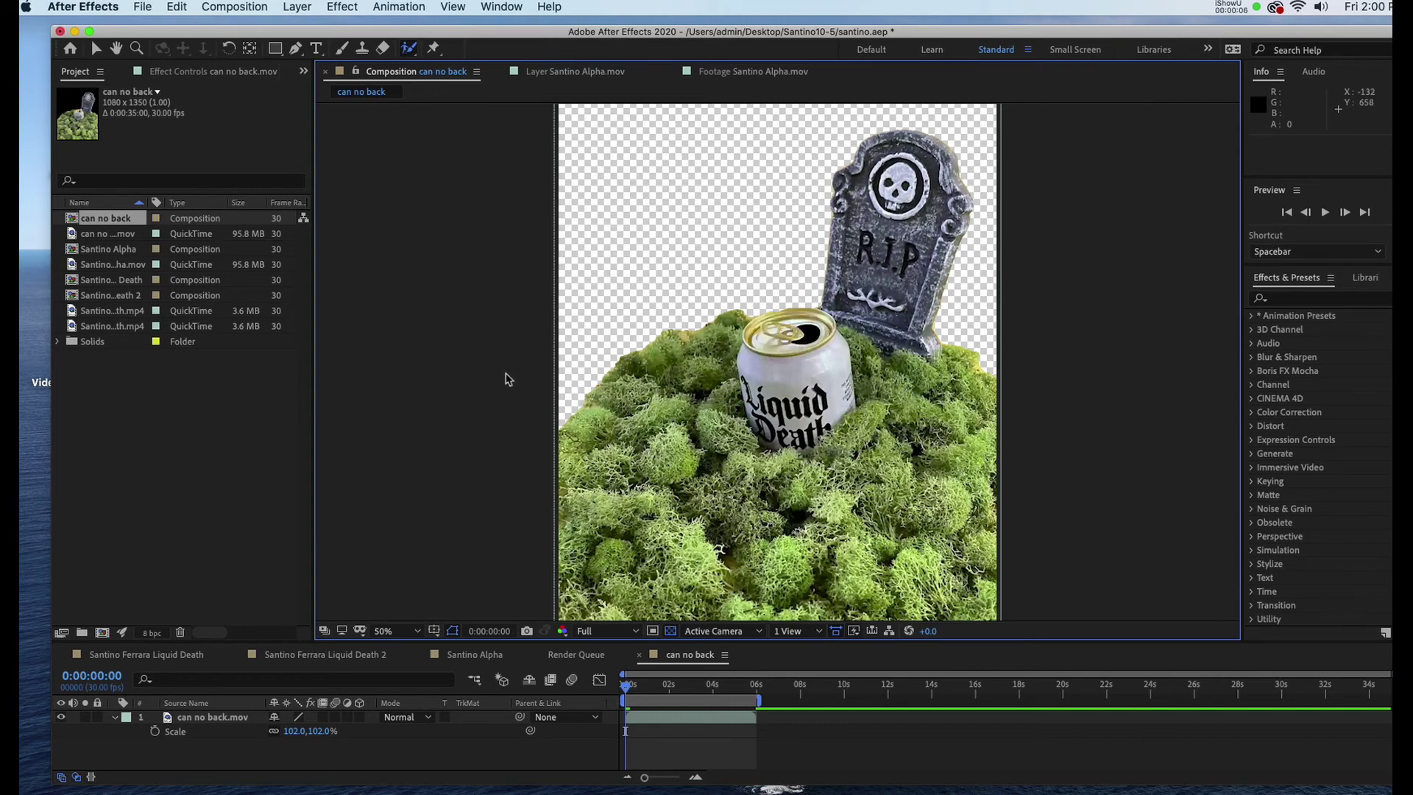
Play back the "can no back" composition to preview the footage without its background
key("space")
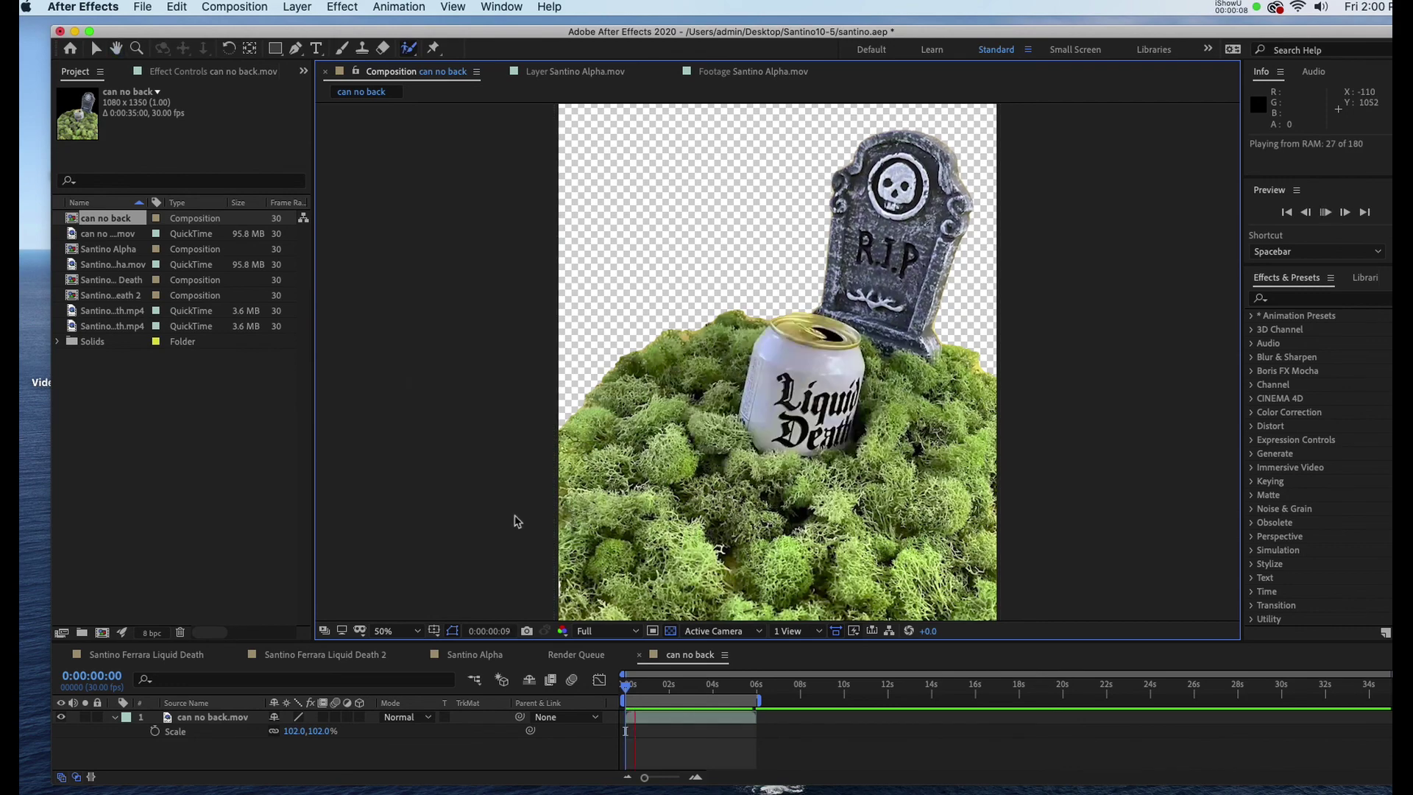